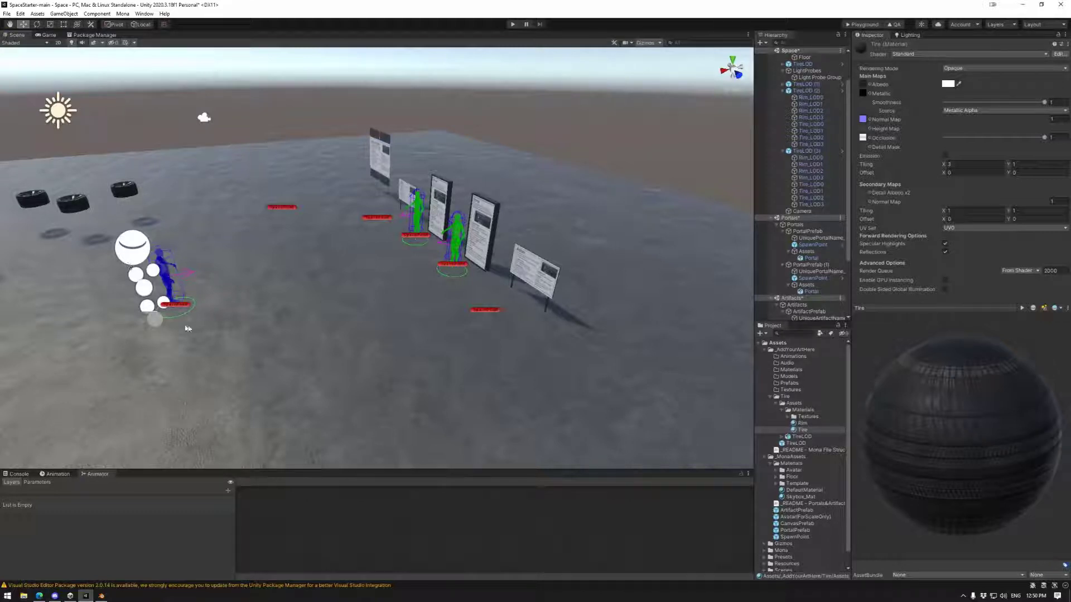
- Set the Scene view's draw mode to Overdraw with the canvas, artifact and portal signs in view
alt+drag(257, 329, 278, 306)
right_drag(434, 280, 465, 273)
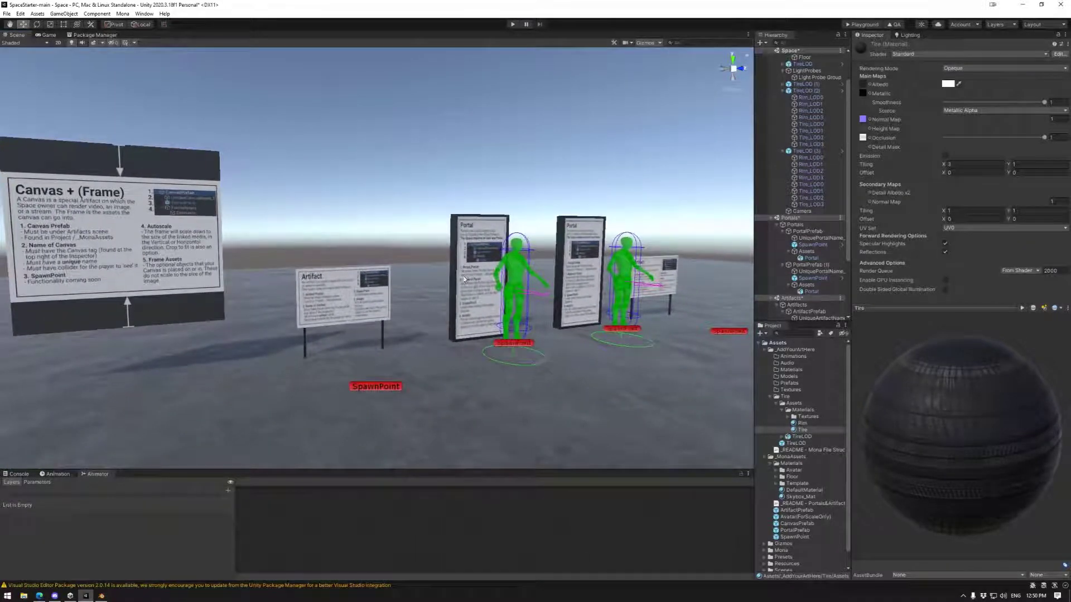
click(19, 43)
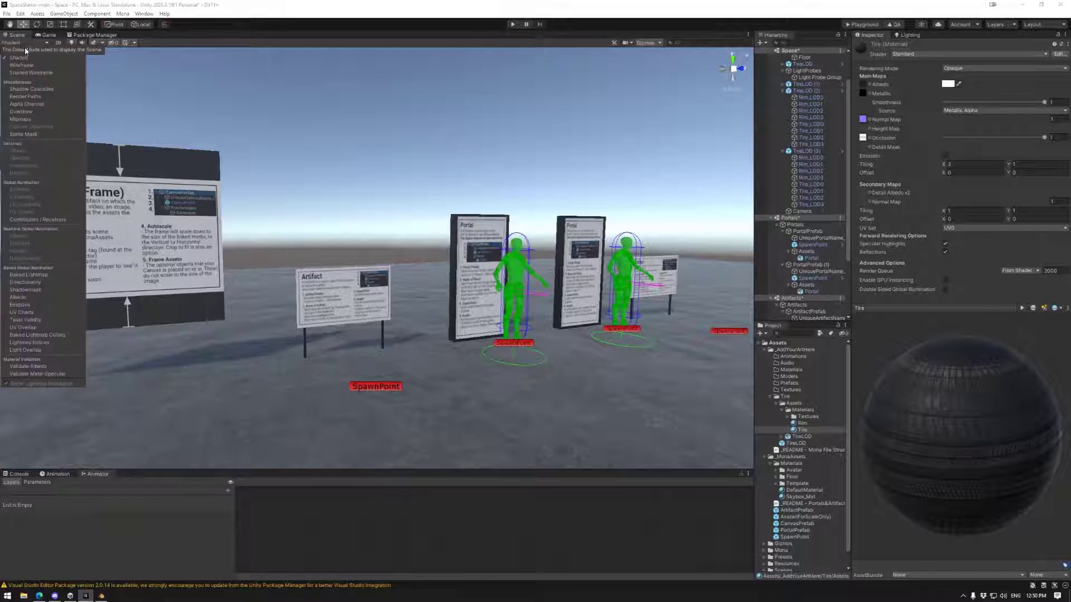
click(26, 112)
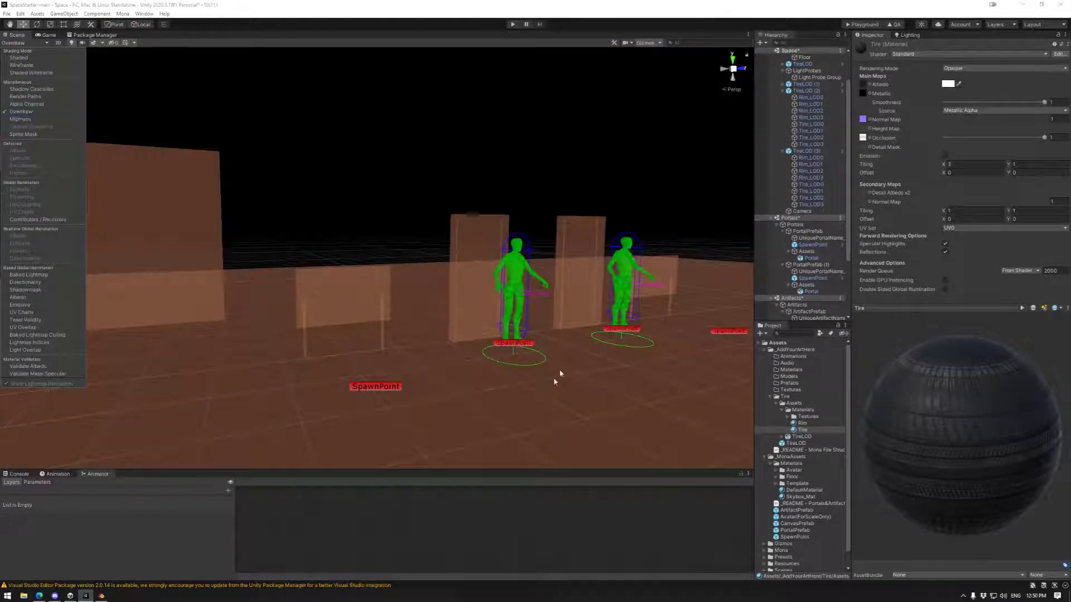
click(346, 187)
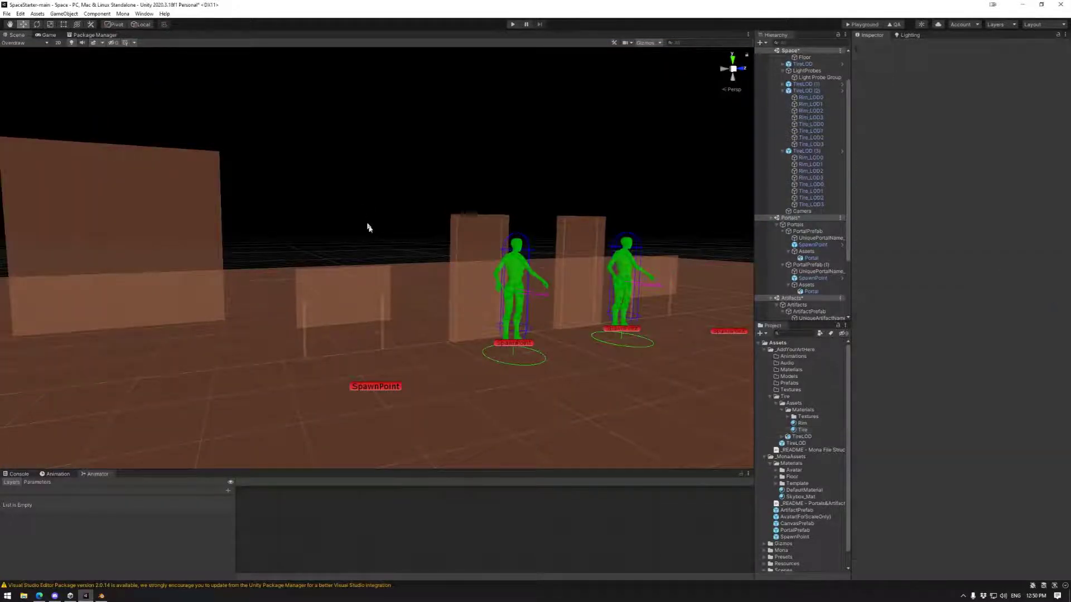
- Examine the overlapping signs, avatars and tires in Overdraw from several angles, including through the artifact sign toward the tires
mouse_move(337, 248)
right_down()
mouse_move(373, 240)
mouse_move(708, 256)
mouse_move(318, 242)
mouse_move(327, 247)
right_up()
key(w)
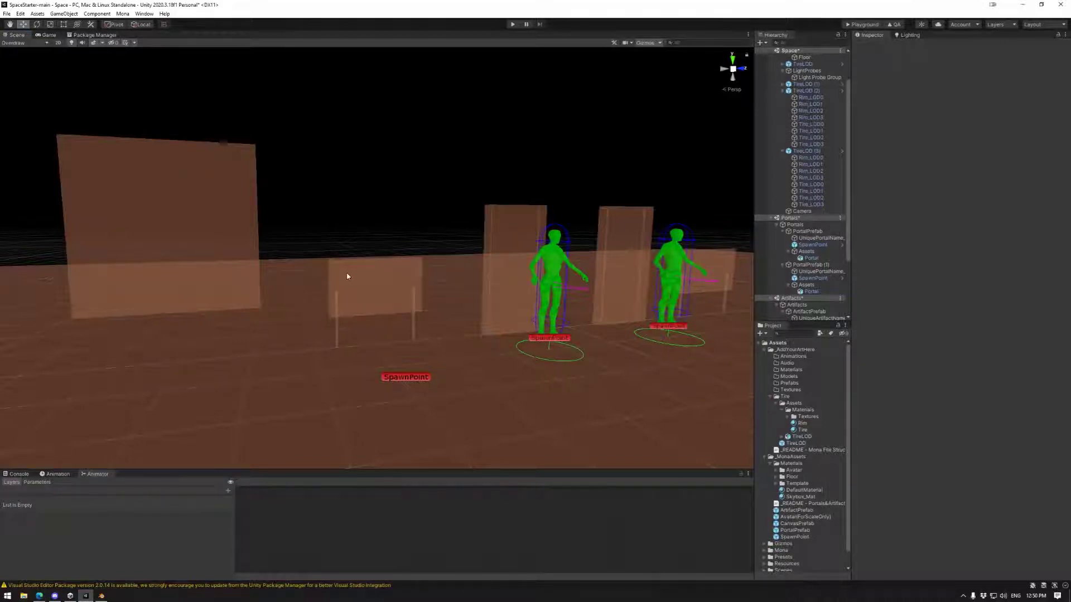
right_drag(344, 278, 366, 292)
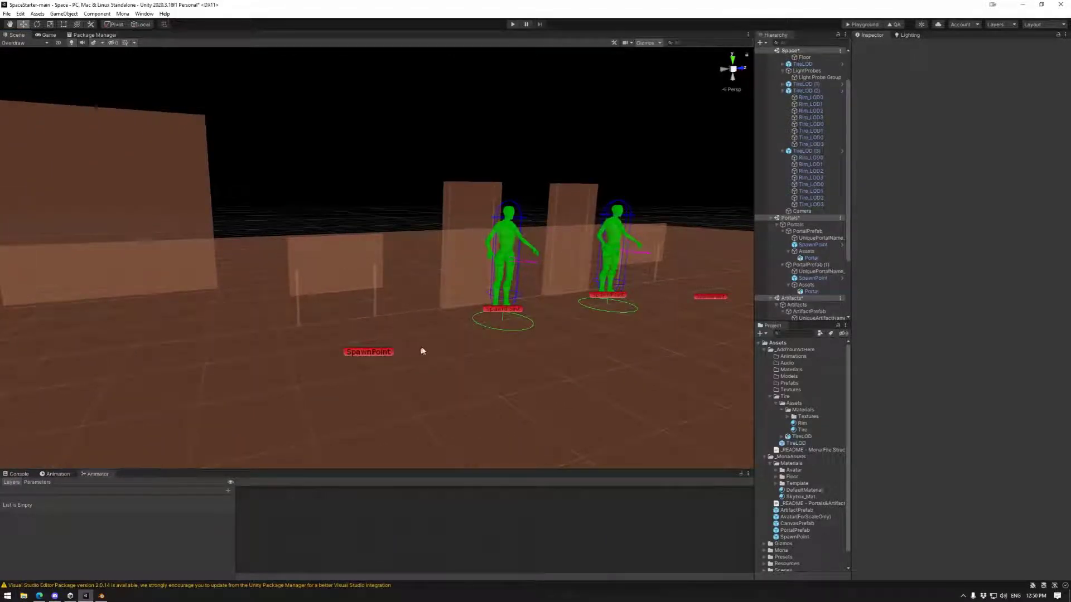
scroll(435, 351, up, 1)
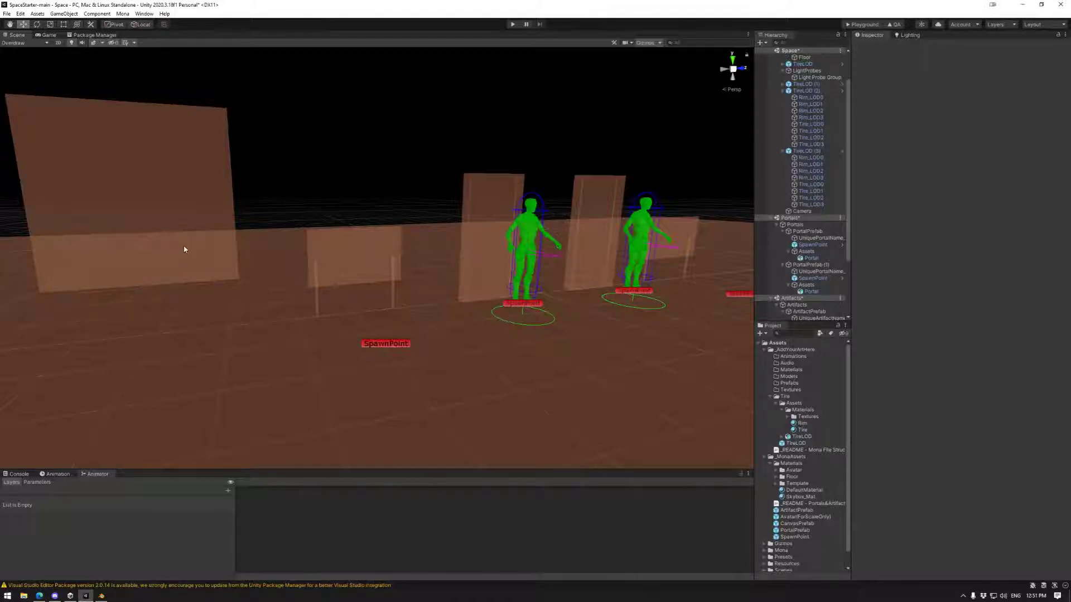
right_drag(188, 253, 242, 249)
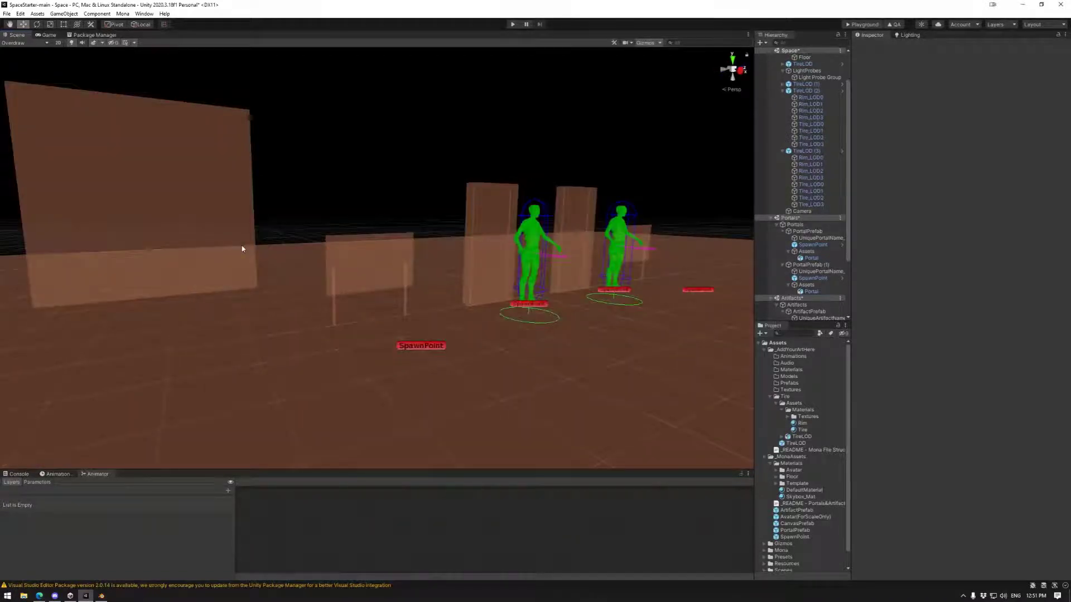
right_drag(495, 215, 747, 303)
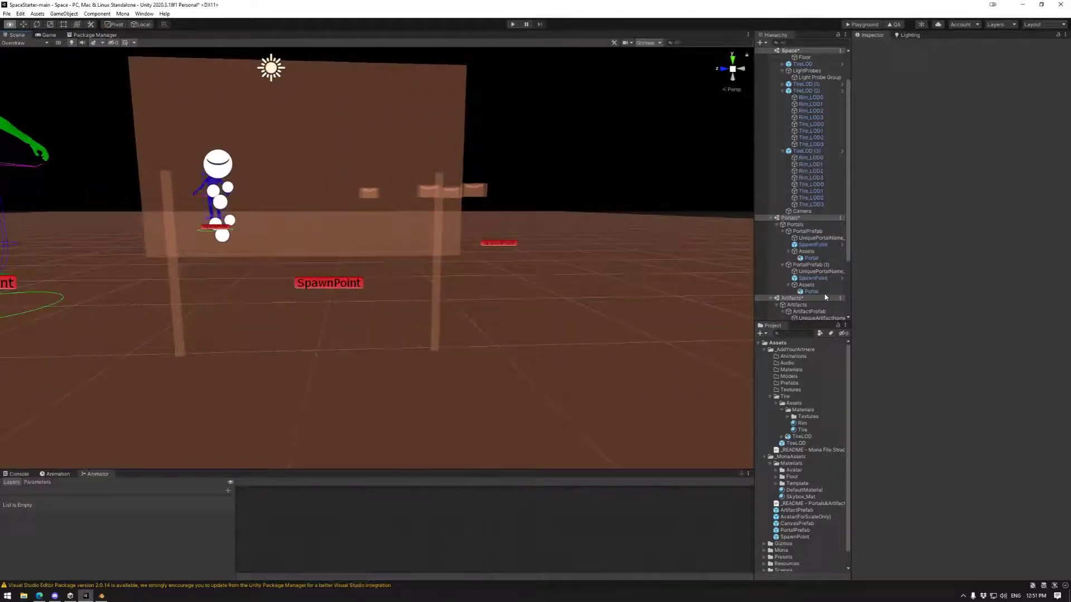
key(d)
right_drag(826, 297, 826, 297)
key(a)
key(d)
key(a)
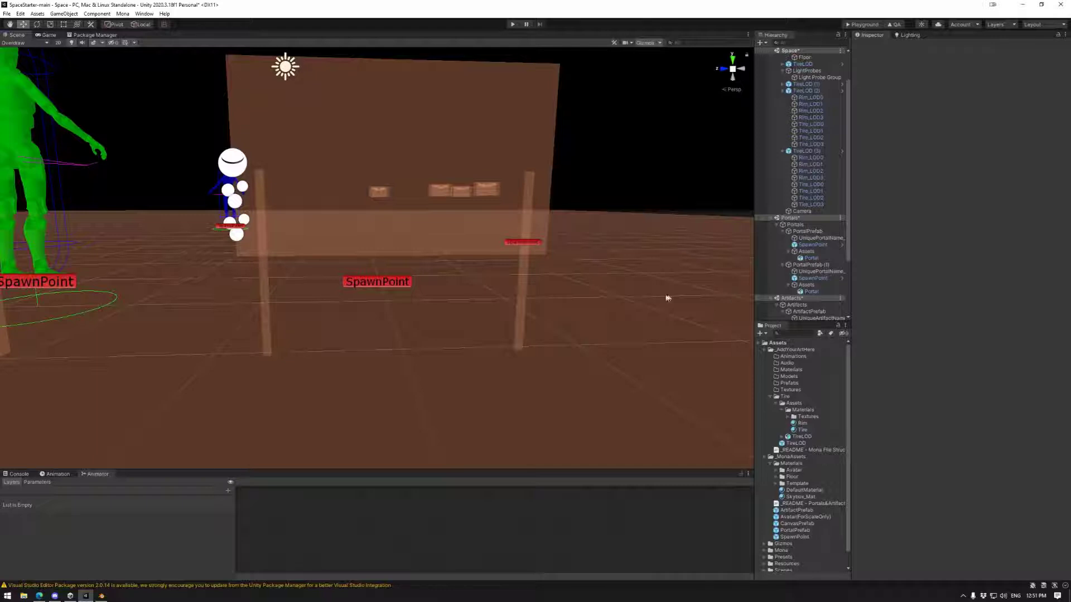
key(d)
mouse_move(527, 292)
right_down()
mouse_move(568, 258)
mouse_move(518, 330)
mouse_move(547, 303)
mouse_move(526, 299)
mouse_move(539, 299)
right_up()
key(a)
key(a)
key(d)
key(a)
key(w)
key(s)
key(w)
key(s)
key(w)
key(s)
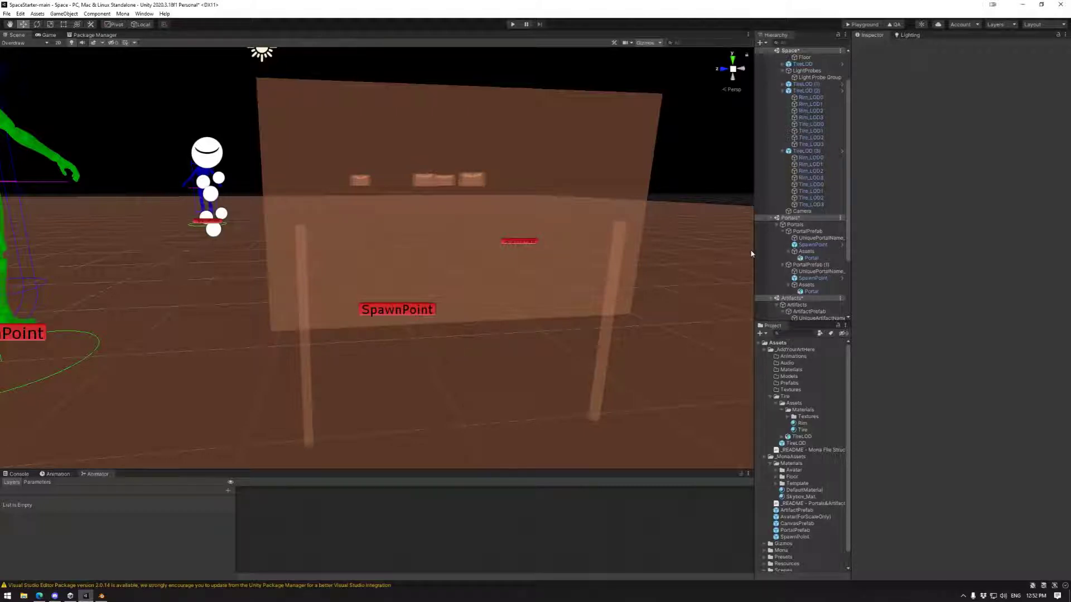
- Collapse the TireLOD (2) and TireLOD (3) objects and the Portals and Artifacts scenes in the hierarchy
scroll(797, 220, up, 3)
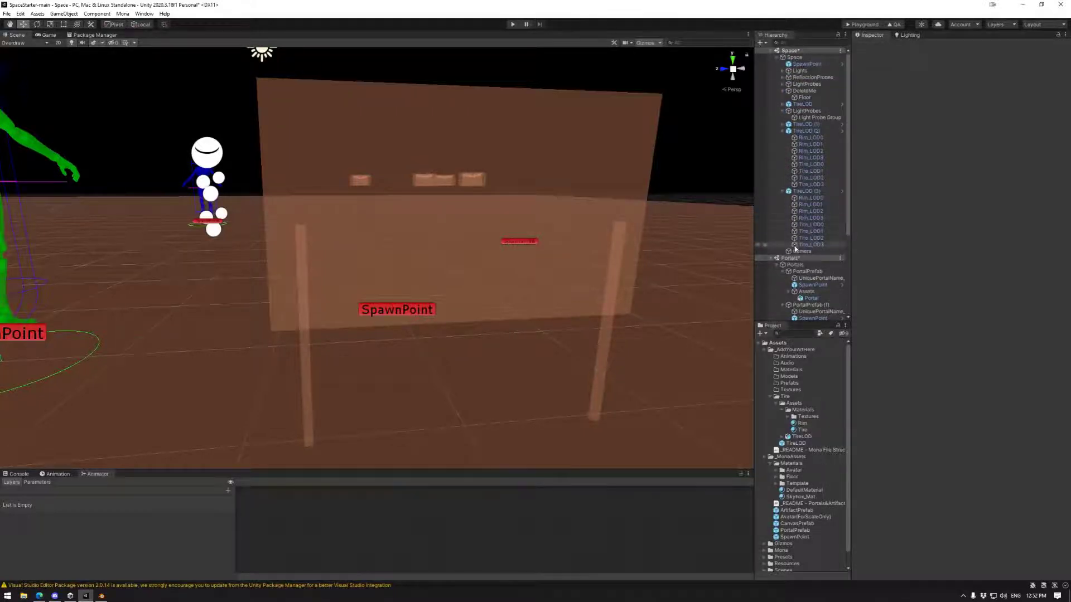
click(782, 131)
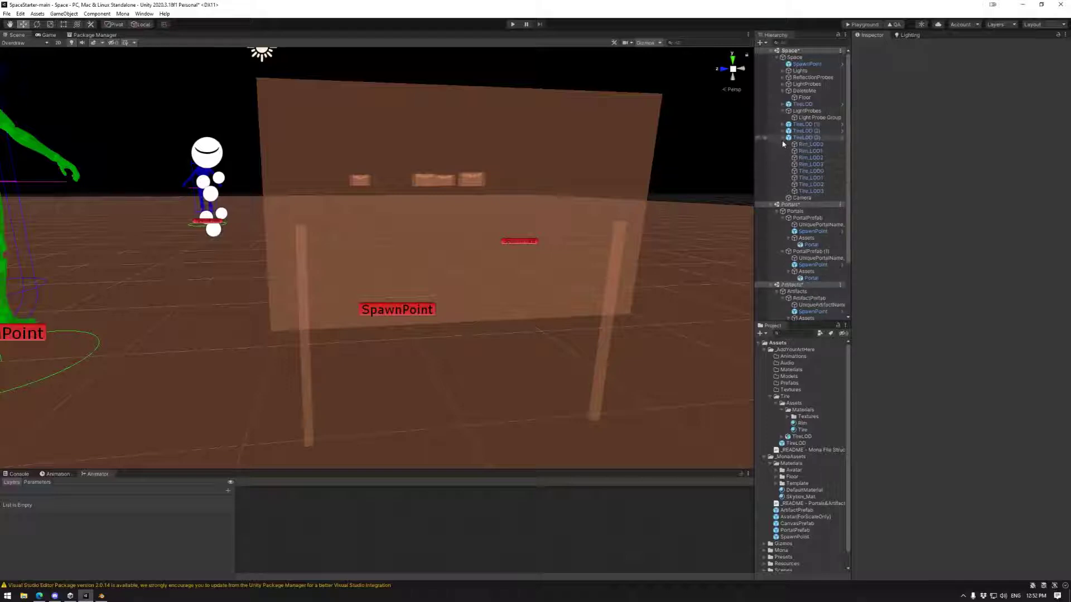
click(782, 137)
click(771, 151)
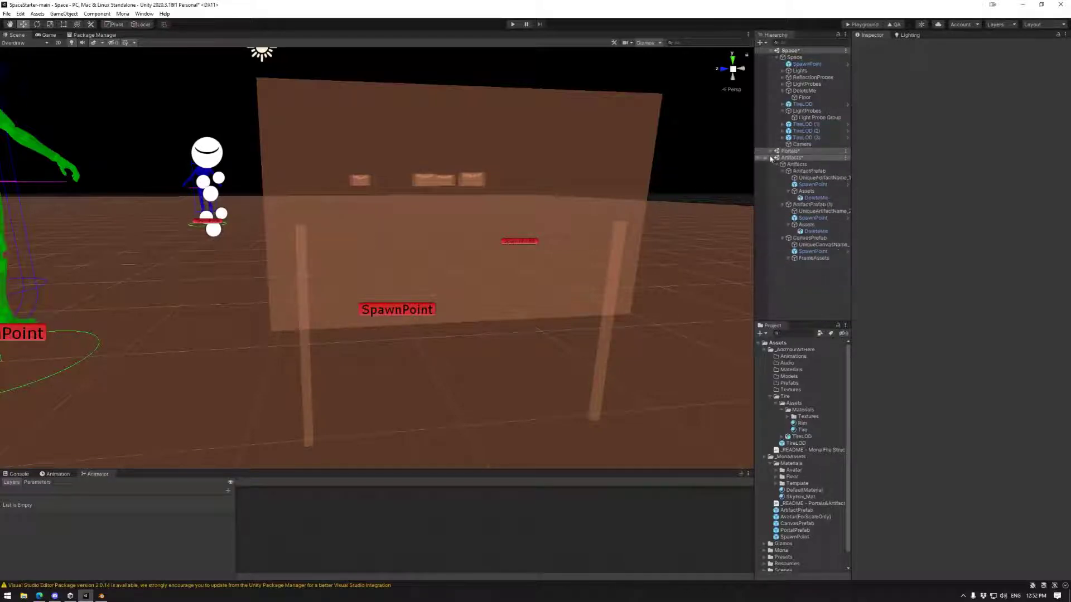
click(771, 158)
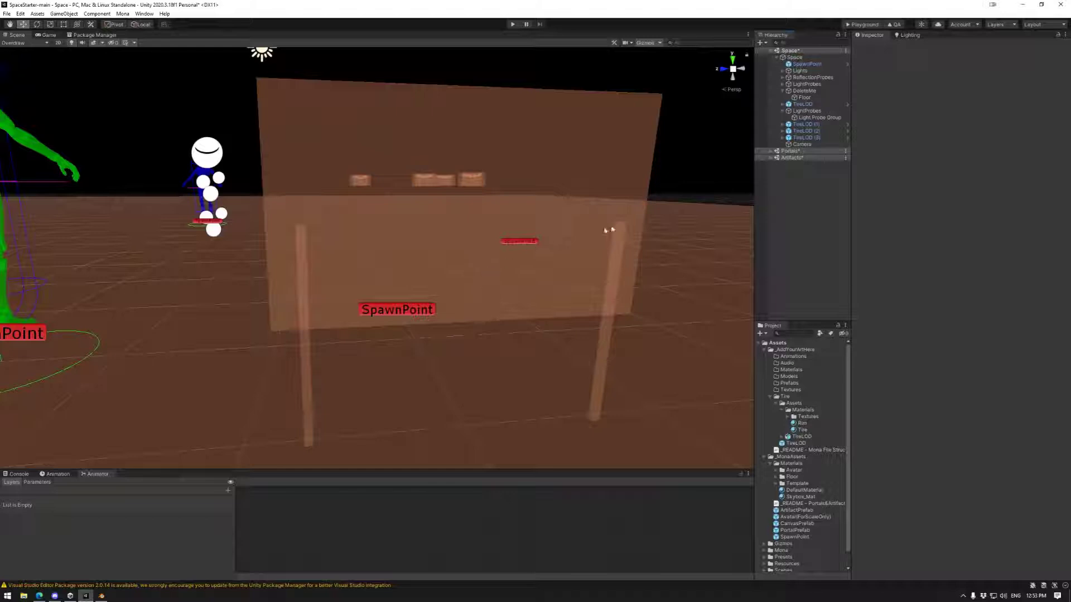
- Select the artifact sign's DeleteMe mesh in the scene, isolate it, and mark it as Occluder Static
click(580, 223)
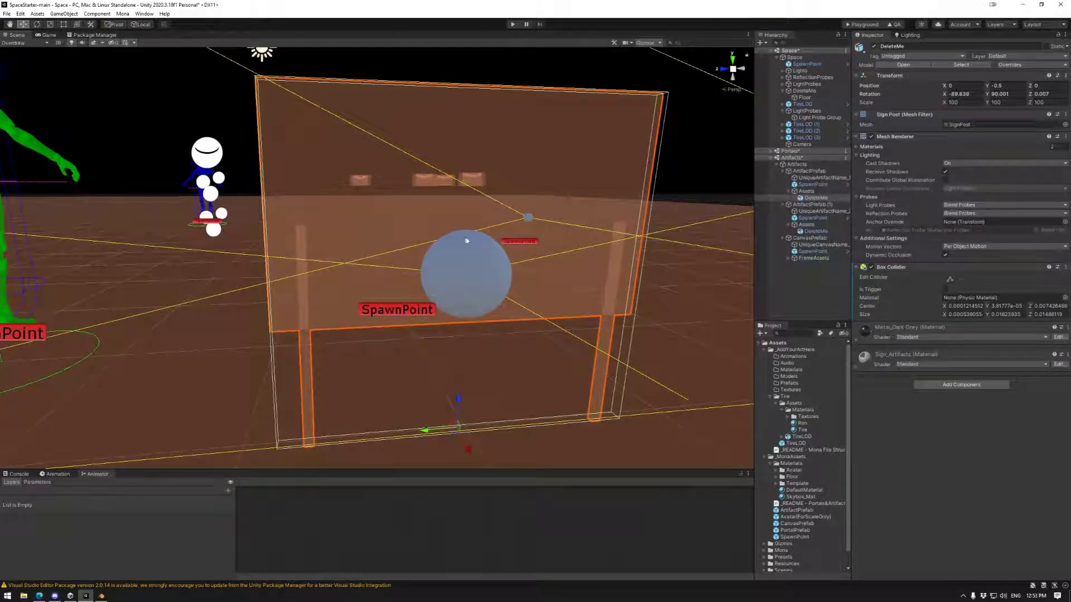
key(shift+h)
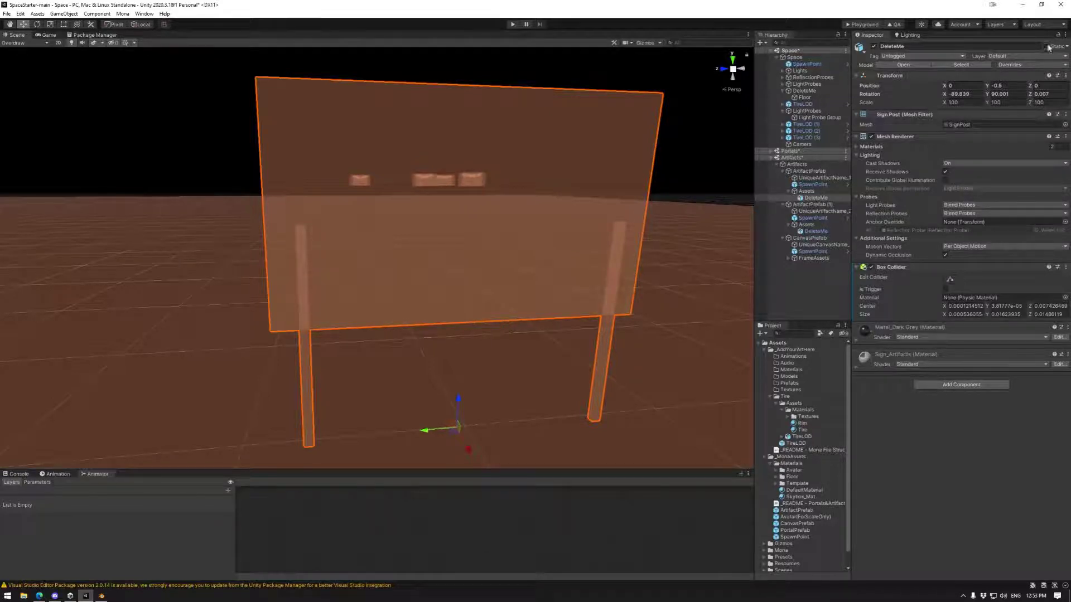
click(1068, 48)
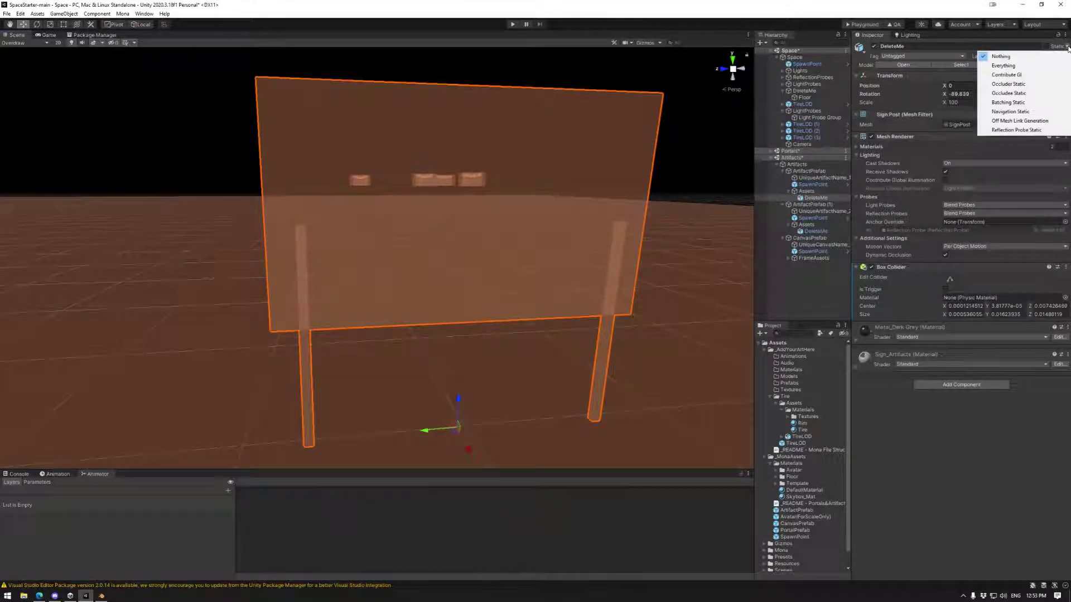
click(1022, 84)
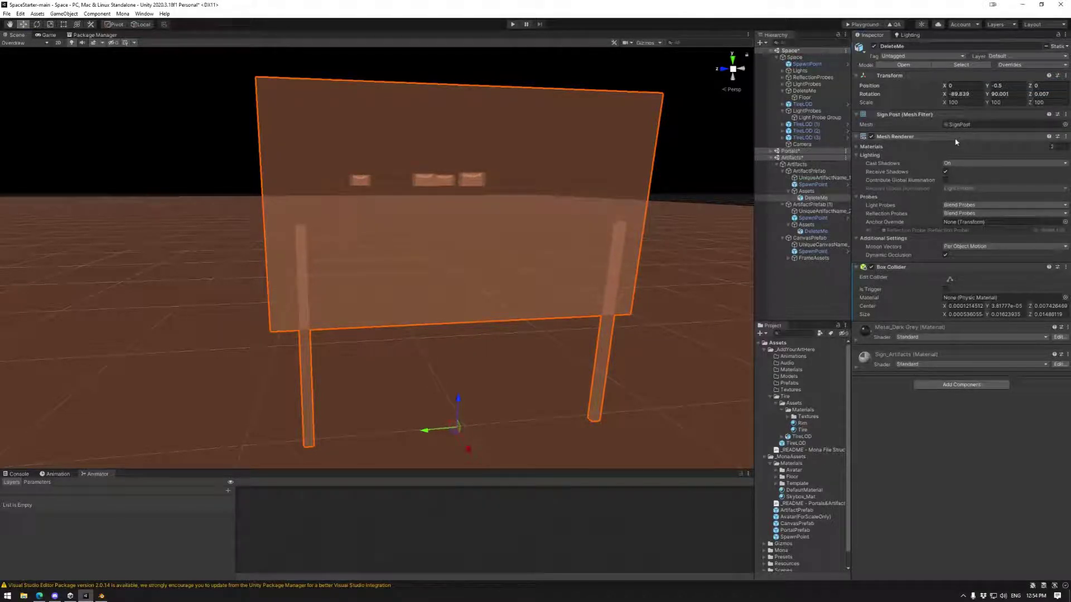
click(1066, 49)
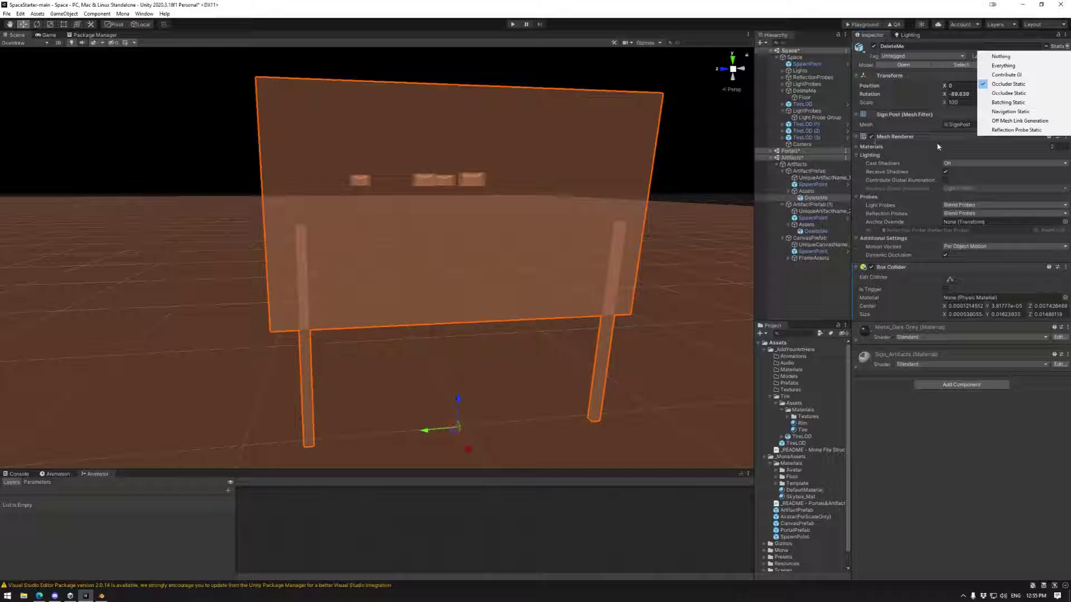
click(999, 34)
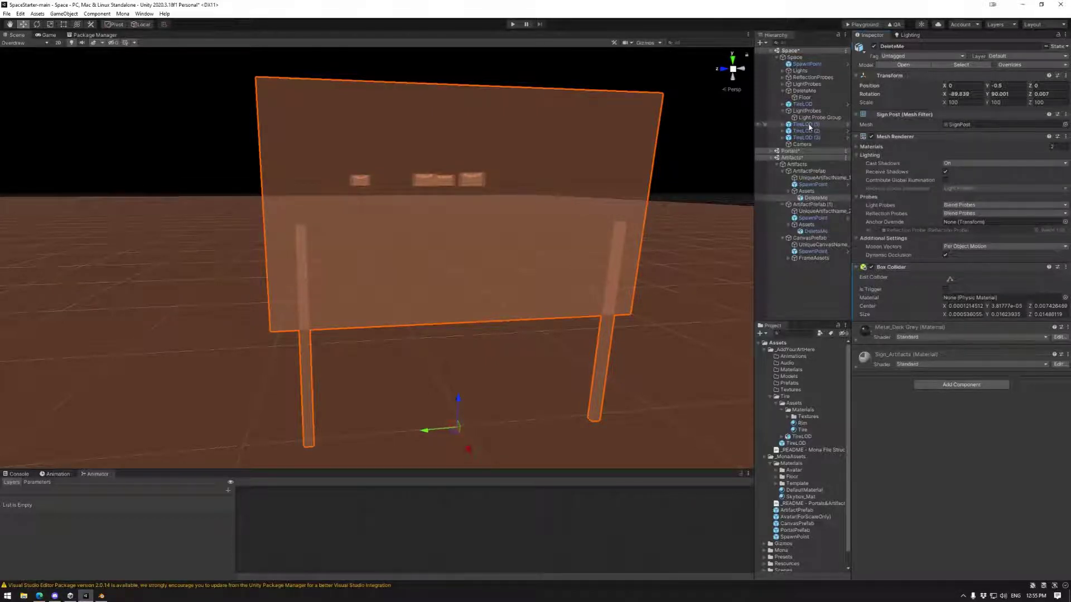
- Expand the TireLOD object, select its Rim_LOD0 mesh and view the tires up close
click(806, 105)
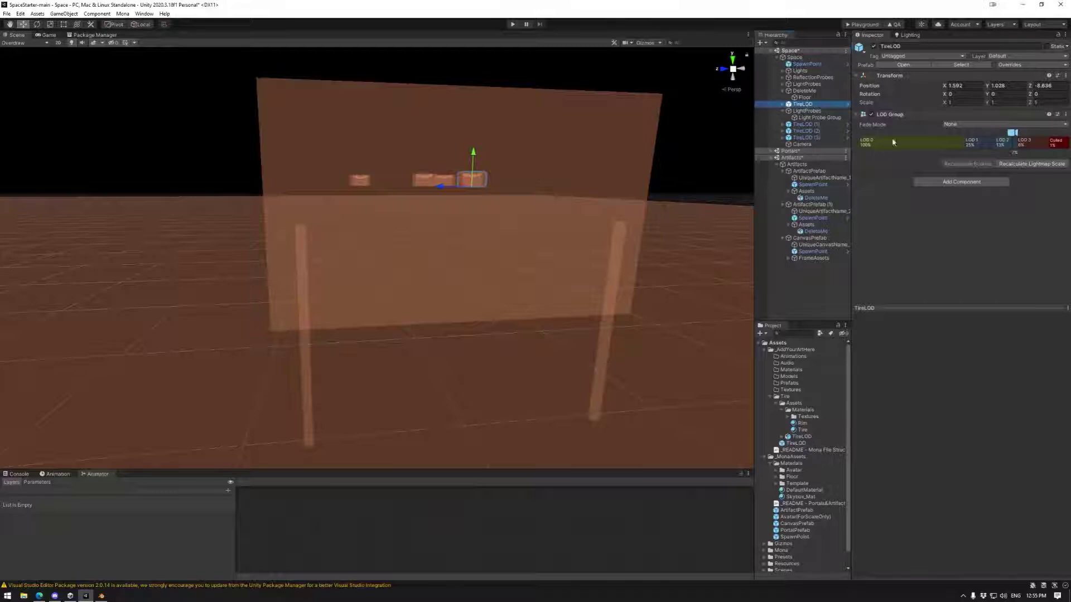
click(783, 105)
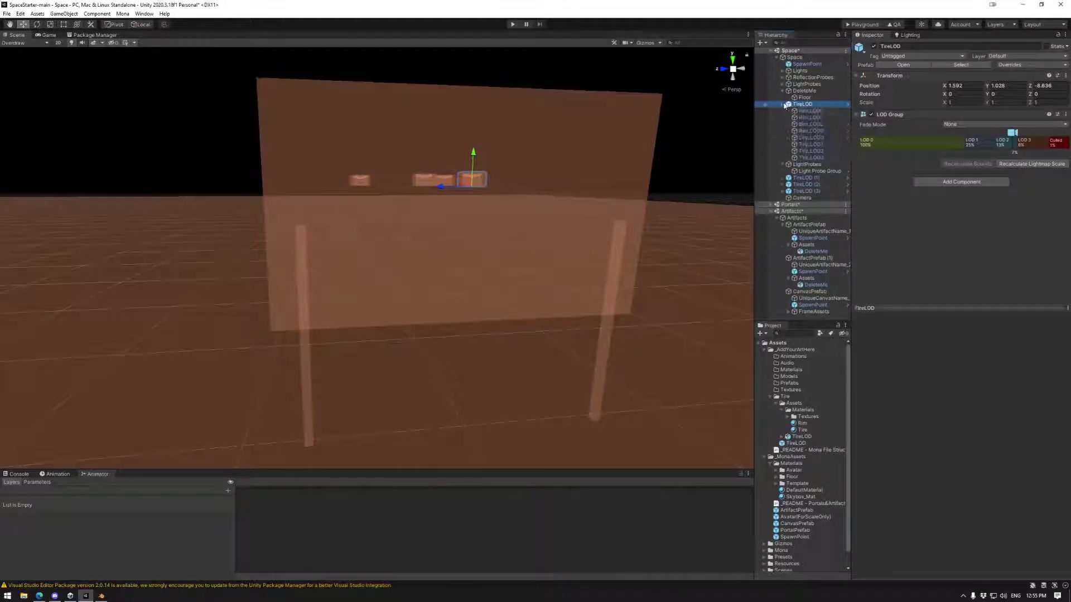
click(806, 111)
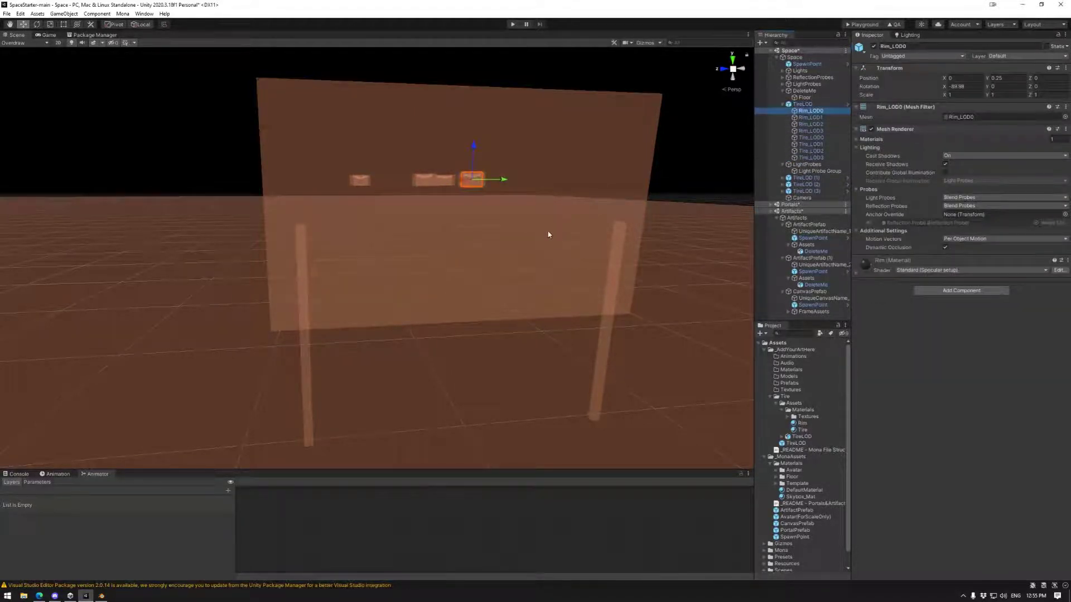
scroll(538, 221, up, 8)
alt+drag(538, 220, 471, 258)
scroll(471, 258, down, 4)
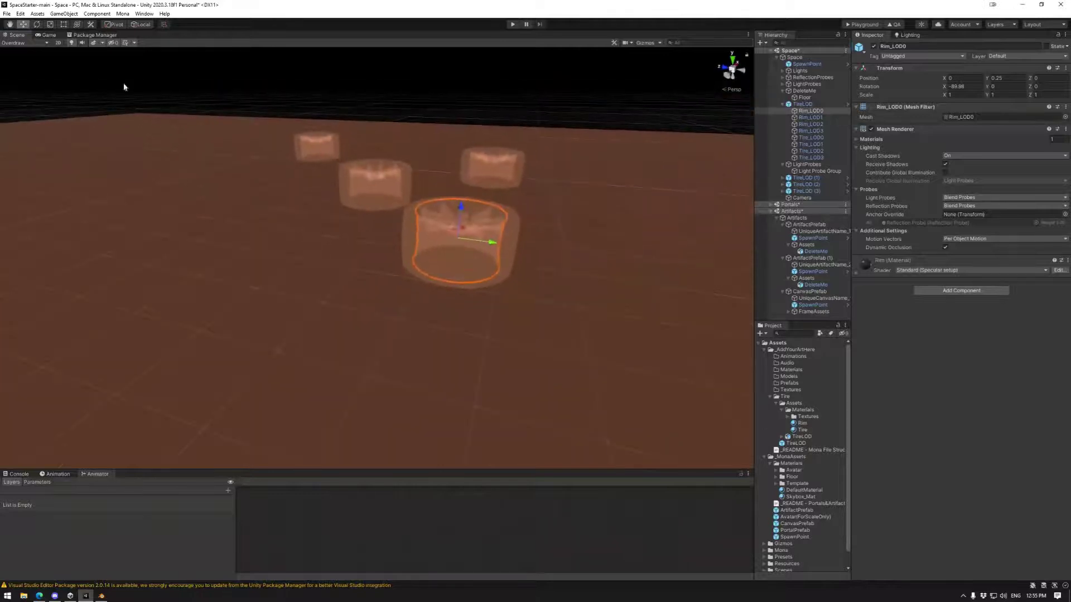
- Set the Scene view's draw mode to Shaded and compare the Tire_LOD3 and Rim_LOD0 meshes
click(28, 43)
click(18, 57)
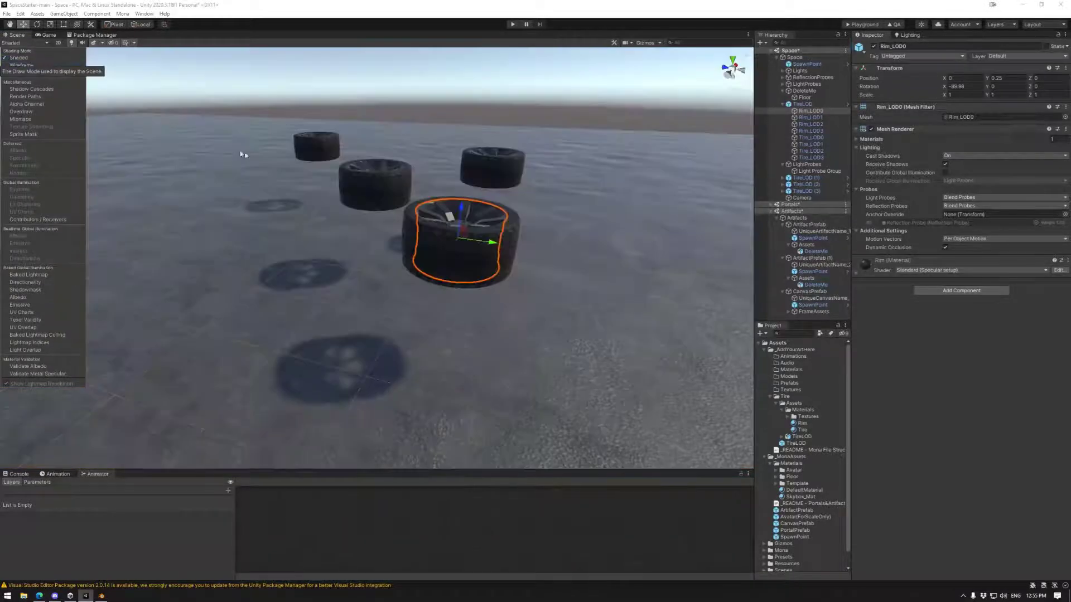
click(814, 158)
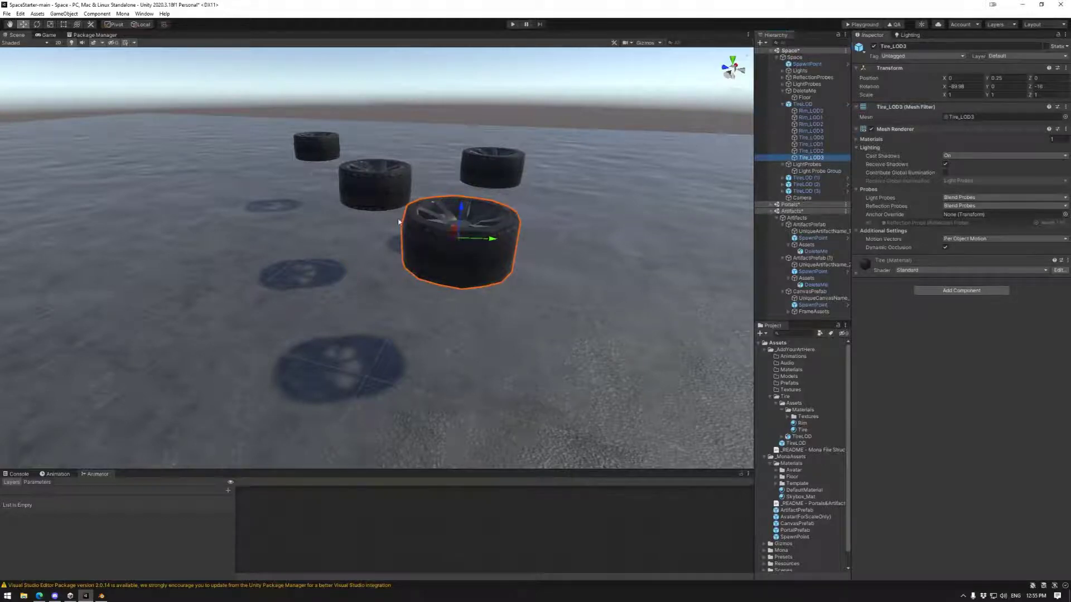
click(810, 111)
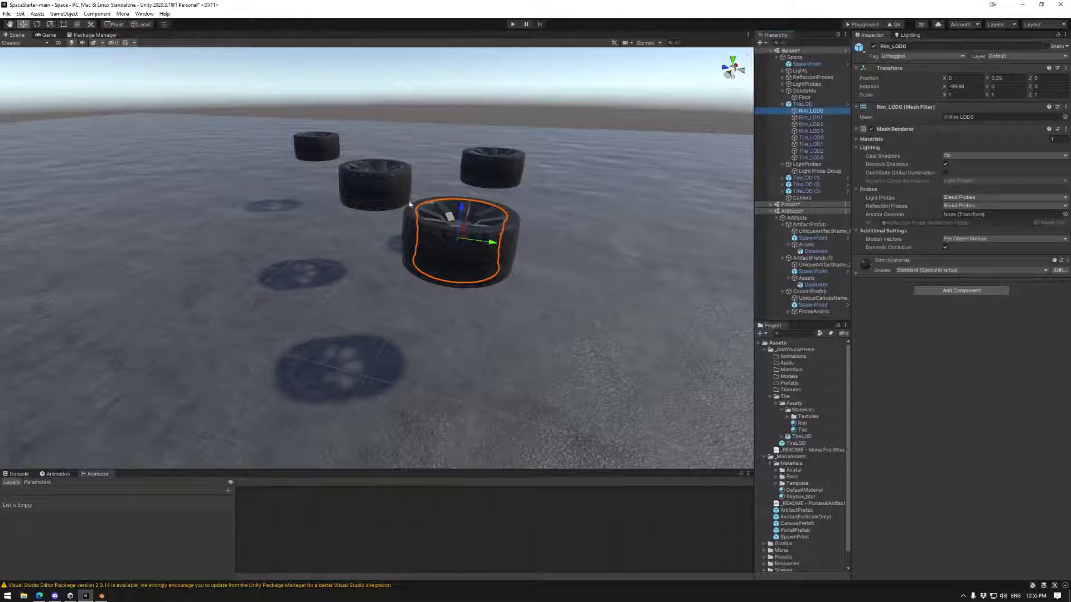
- Move the TireLOD object into the LightProbes object that contains the Light Probe Group
right_drag(591, 362, 604, 340)
click(786, 105)
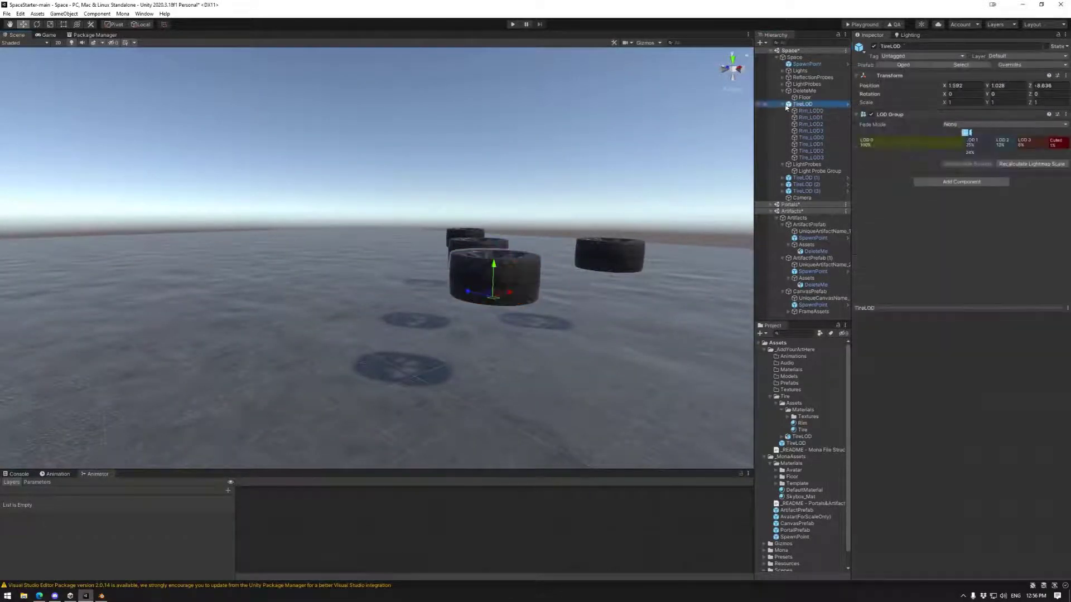
mouse_move(794, 106)
mouse_down()
mouse_move(809, 109)
mouse_move(802, 123)
mouse_up()
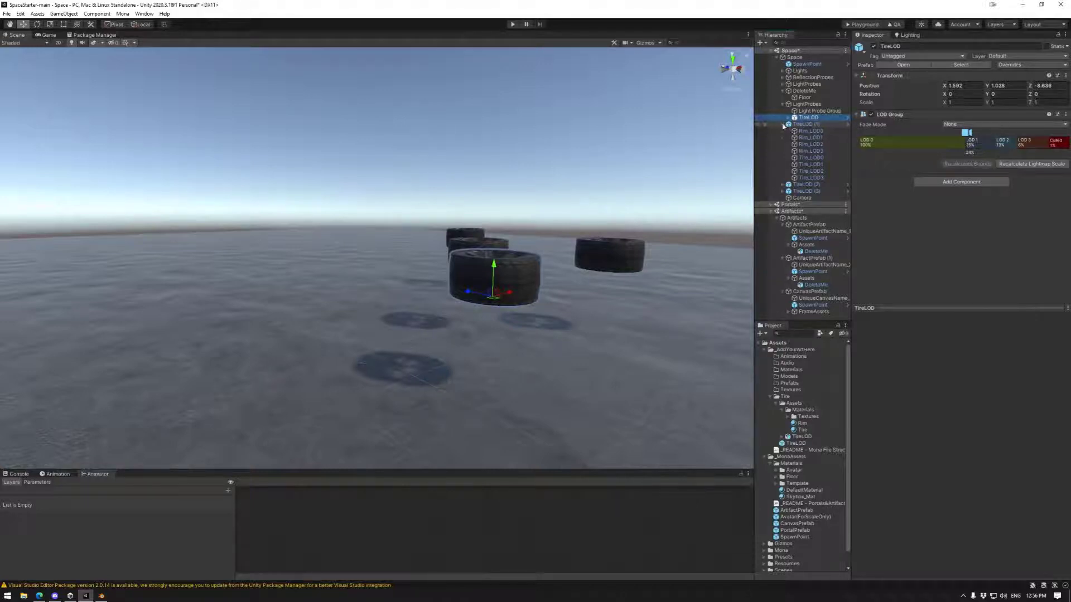
- Enable all static flags on the four TireLOD objects and their children, and review the resulting flag list
click(783, 124)
shift+click(811, 137)
click(1046, 46)
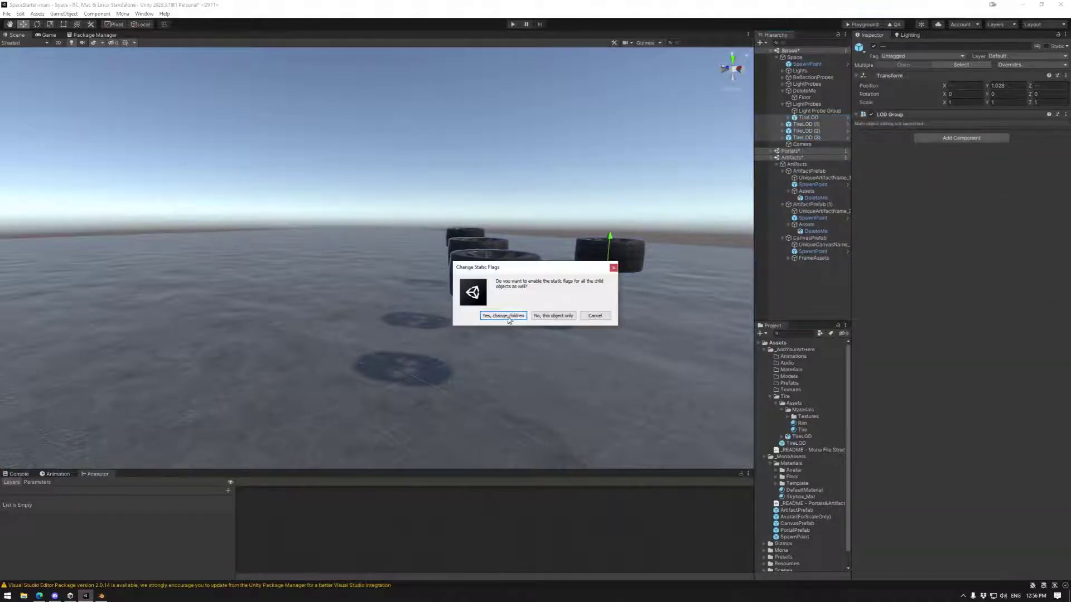
click(504, 318)
click(1067, 46)
click(917, 307)
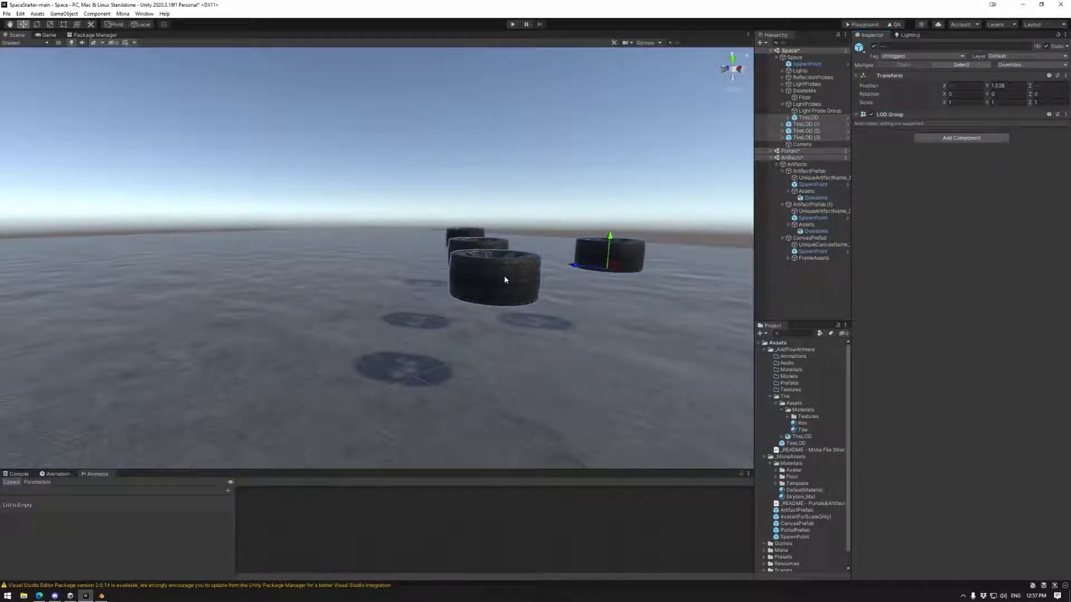
click(1067, 48)
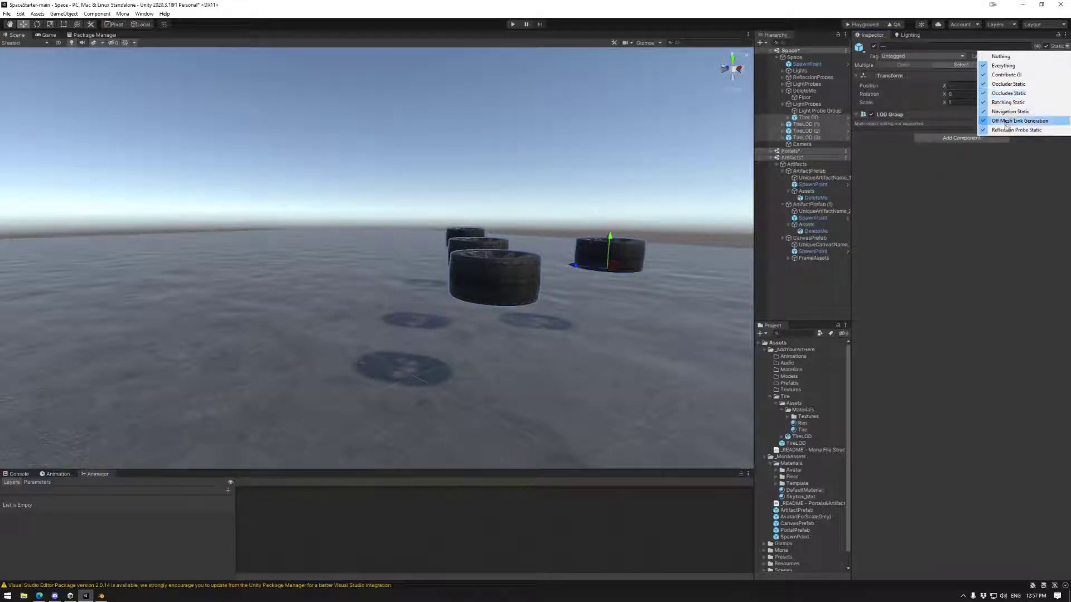
click(931, 229)
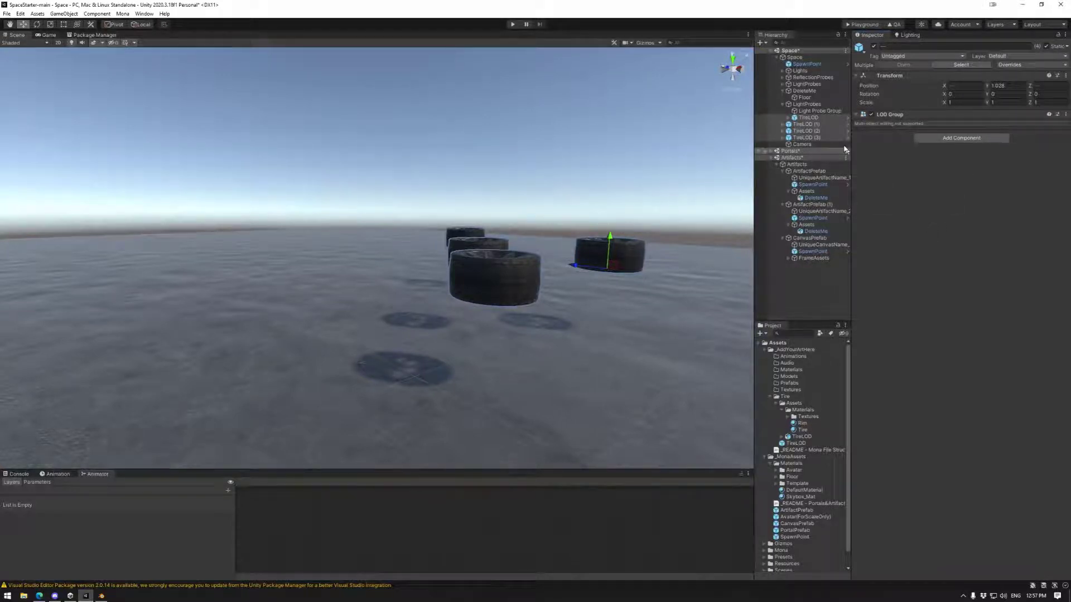
- Expand the TireLOD object under LightProbes and inspect the Mesh Renderer settings of its Rim_LOD0 mesh
click(803, 117)
click(788, 117)
click(814, 124)
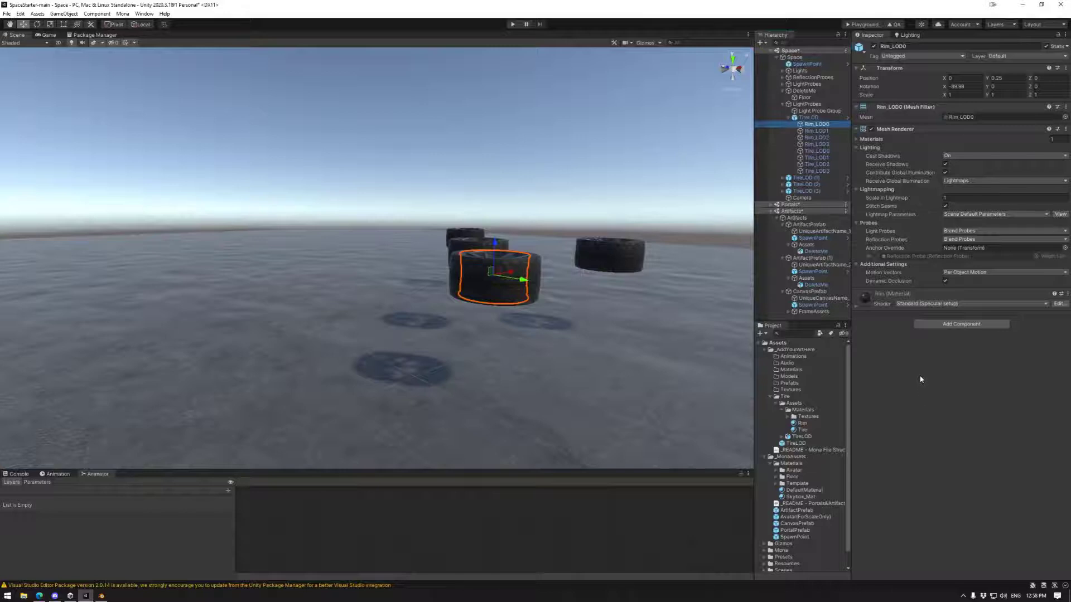
- Review the static flags of Rim_LOD0, and open the Occlusion Culling window to examine its bake parameters
click(1066, 47)
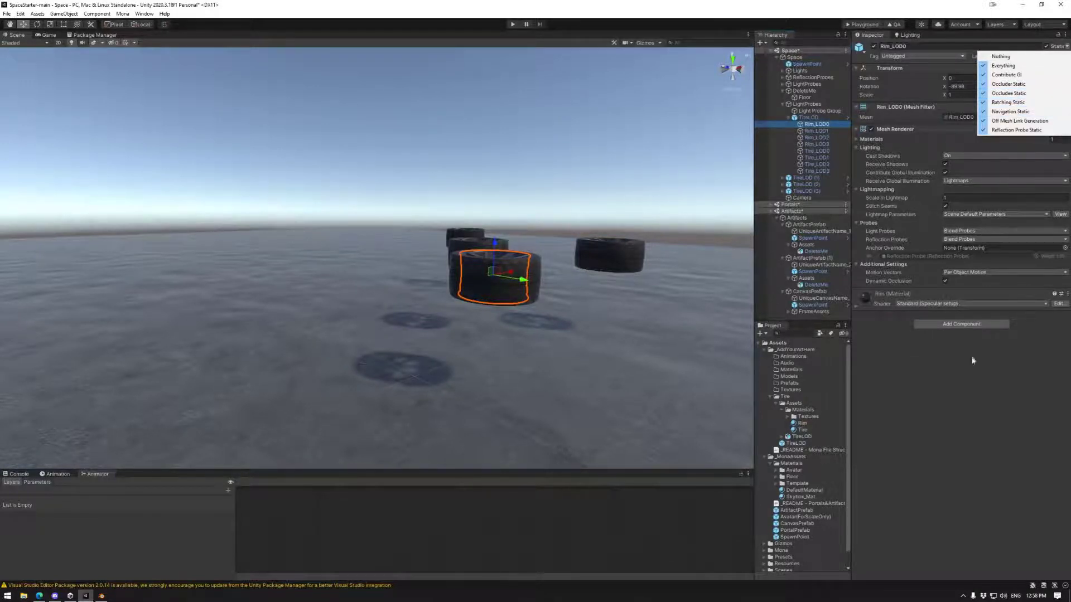
click(948, 389)
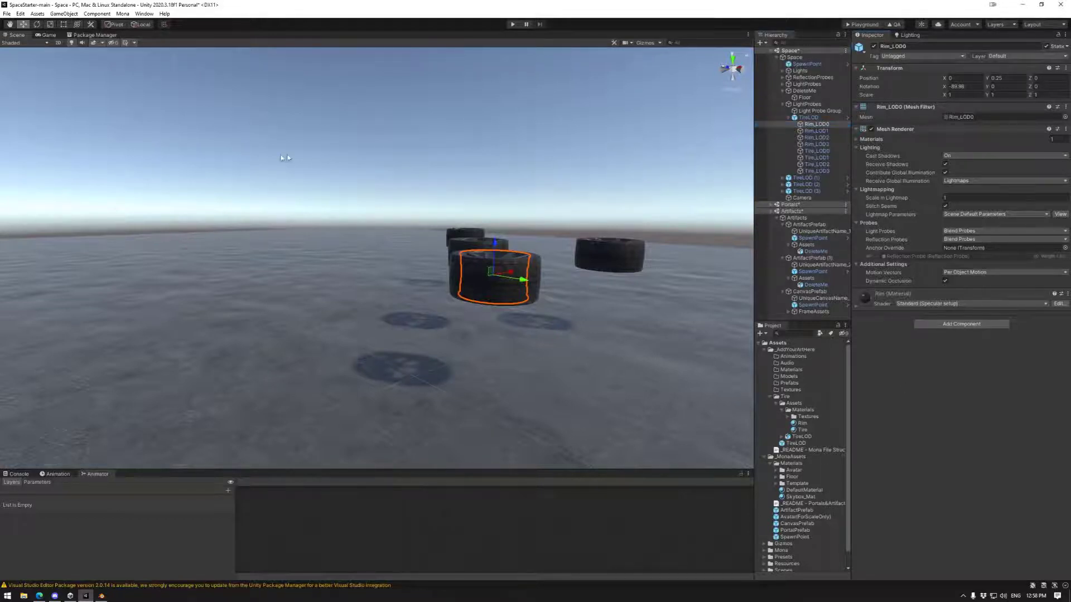
click(149, 15)
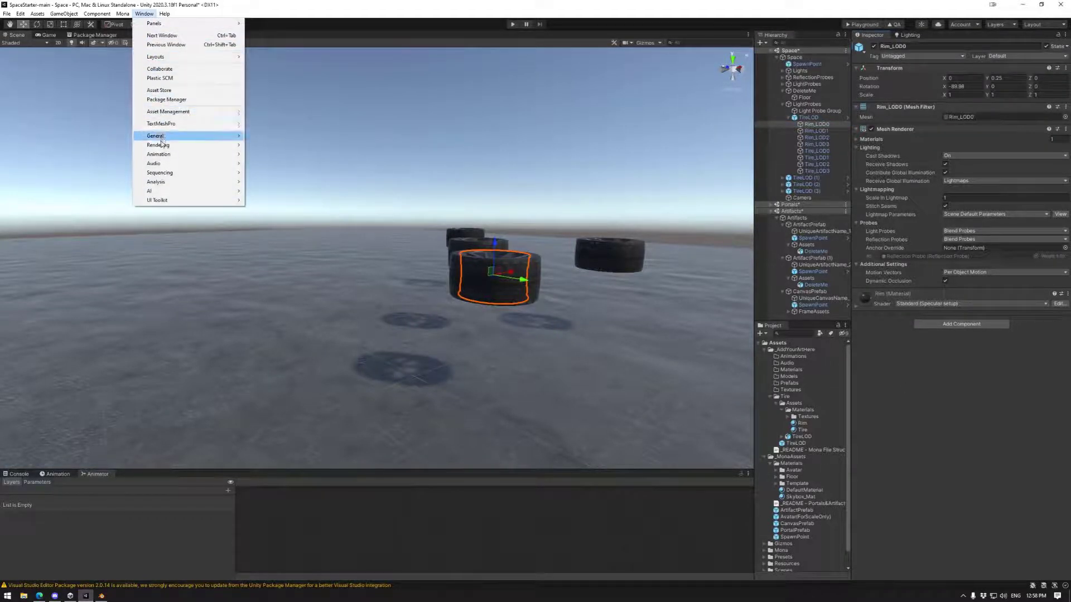
mouse_move(184, 145)
click(276, 166)
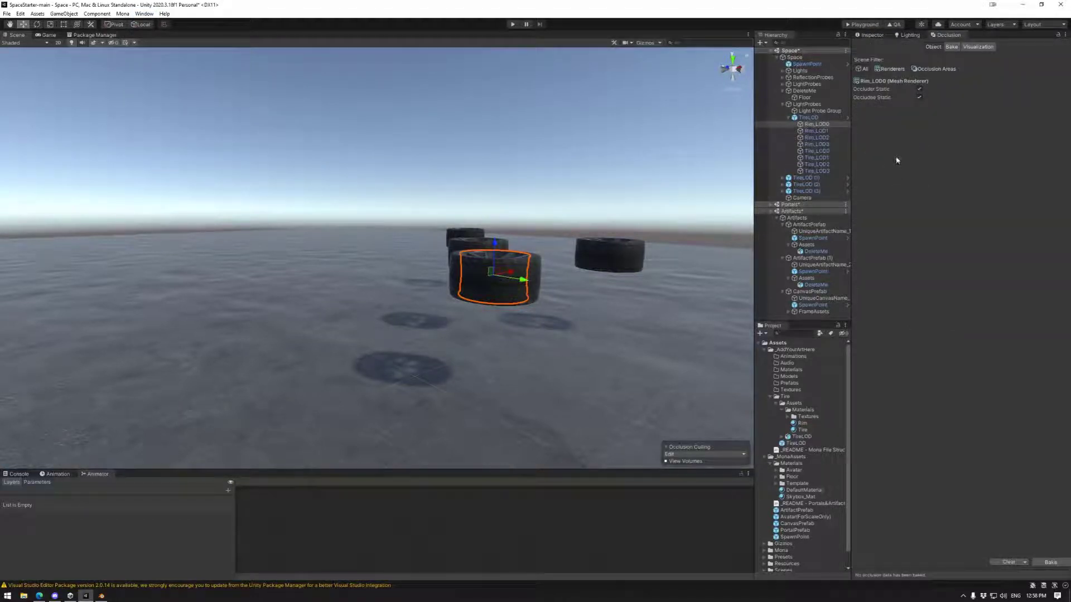
click(951, 47)
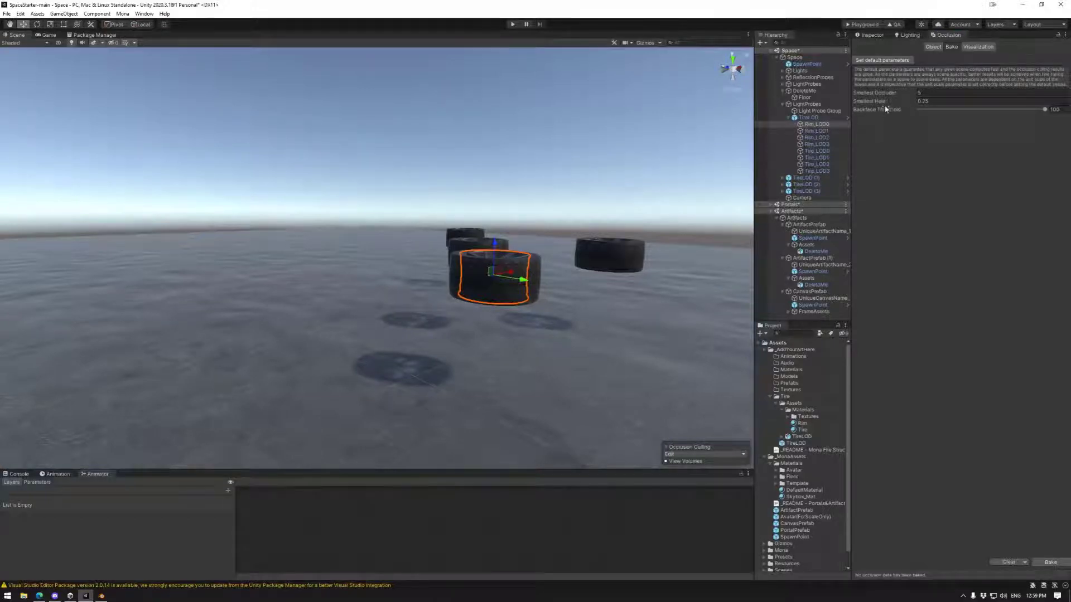
mouse_move(883, 104)
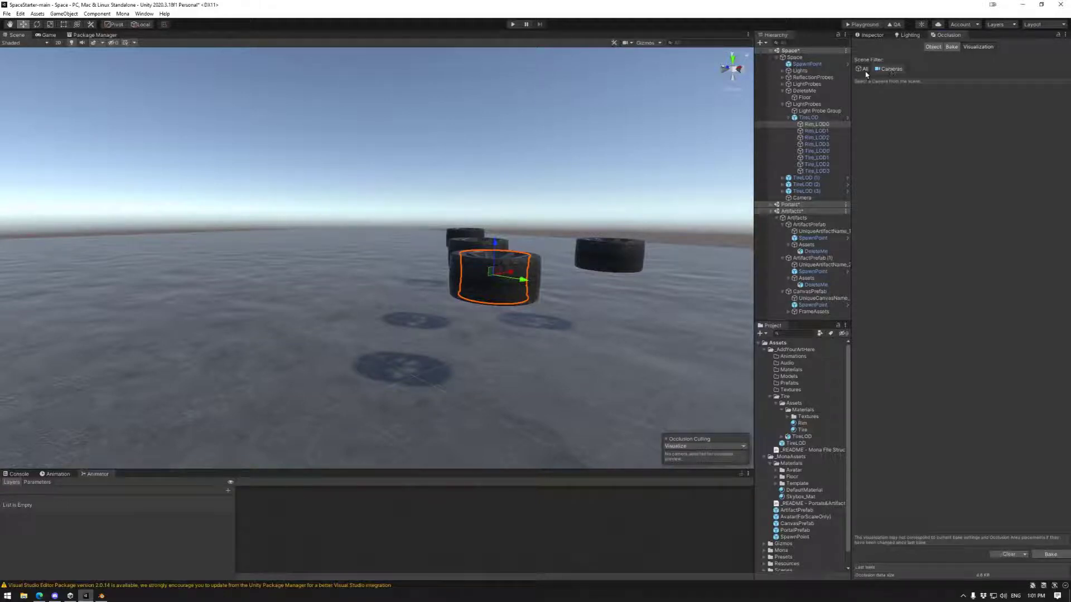
- Filter the hierarchy to cameras, select the Camera for the occlusion visualization, and turn on the Scene view gizmos
right_drag(653, 249, 621, 261)
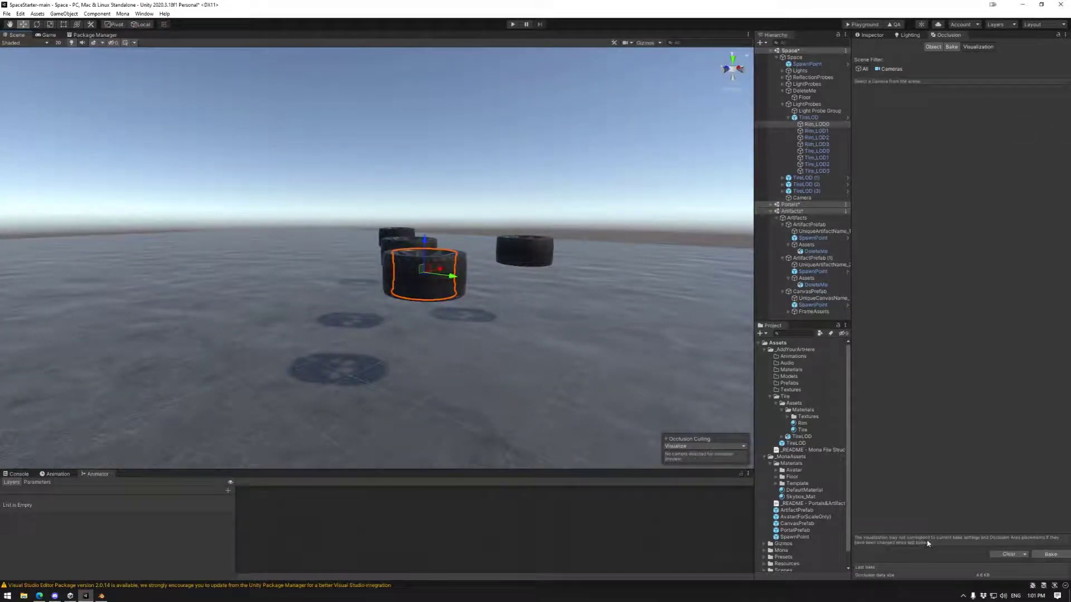
click(888, 68)
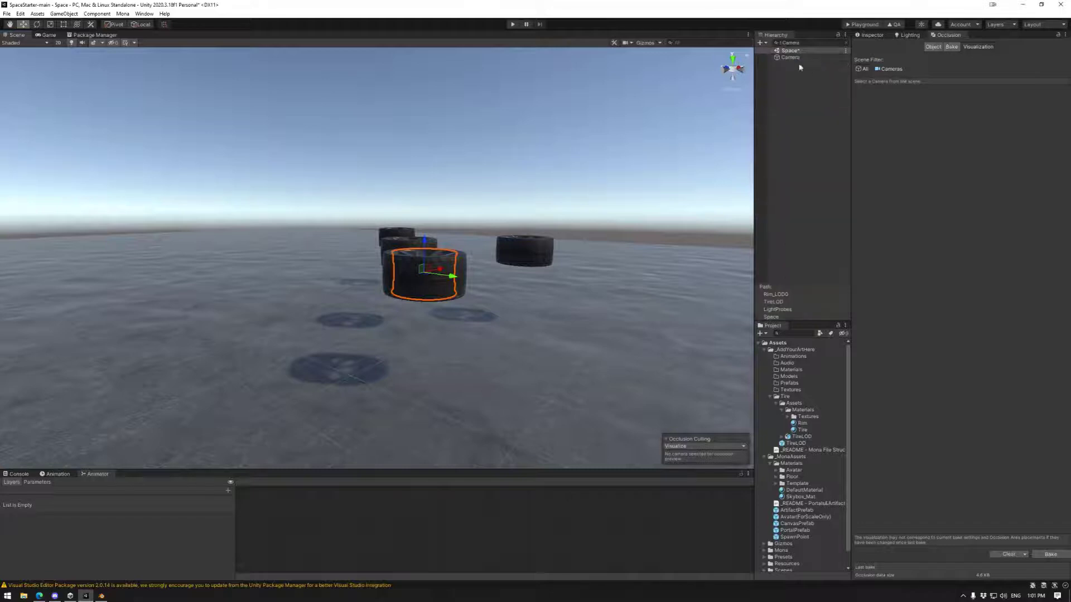
click(791, 58)
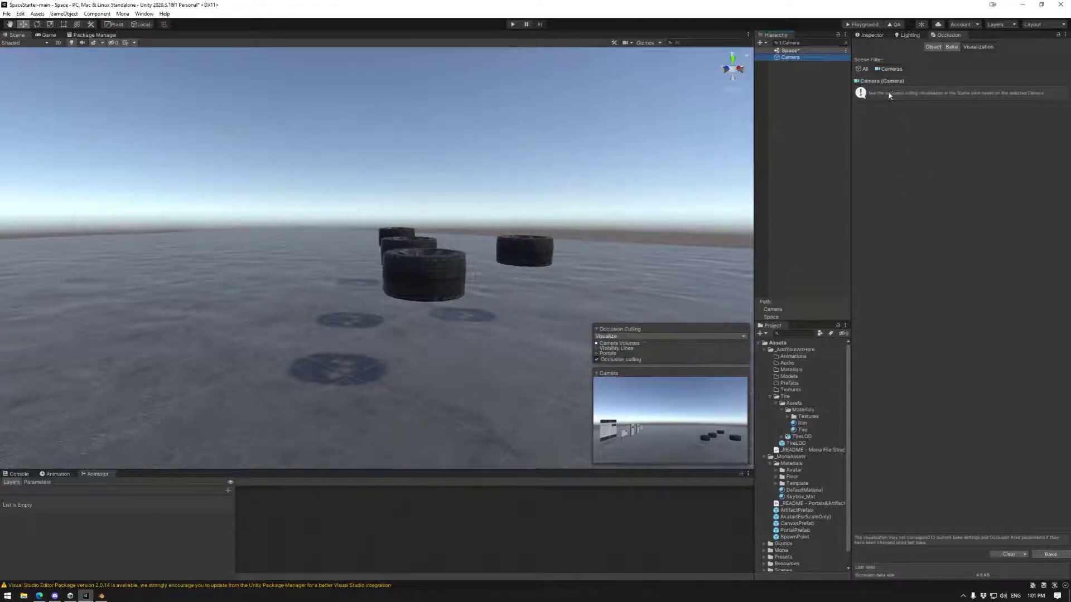
click(645, 42)
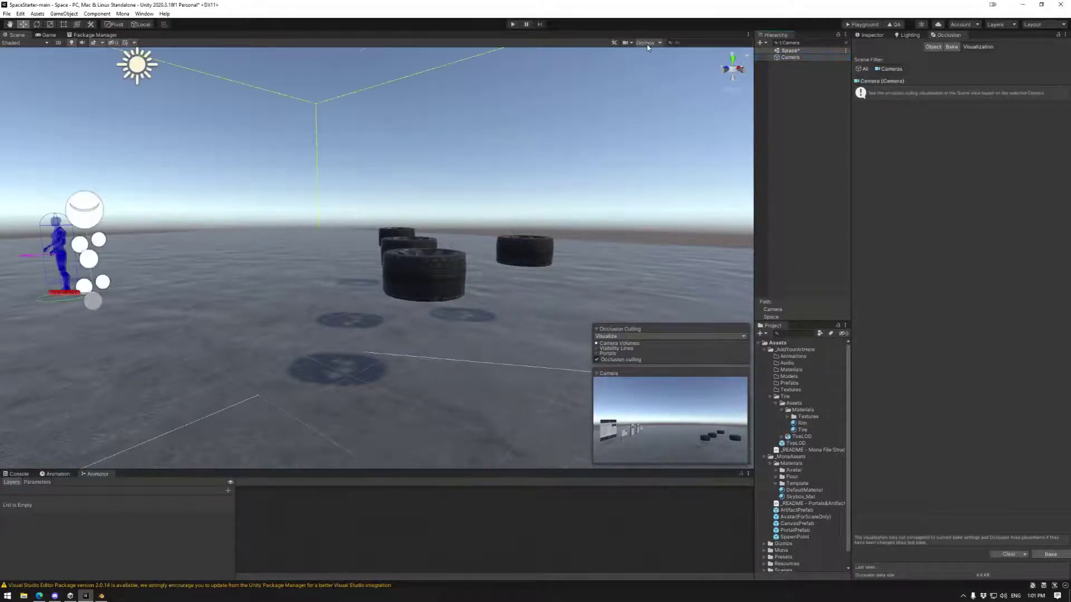
right_drag(650, 158, 1067, 180)
right_drag(404, 275, 397, 251)
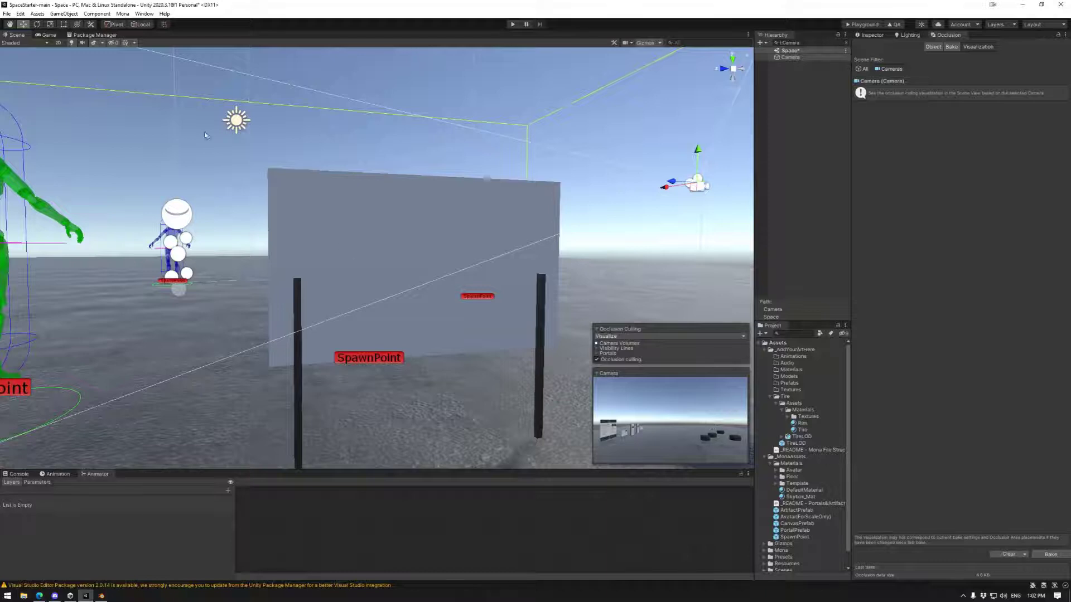
- Move the Camera next to the row of signs using a top view, and lower it to sign height
click(37, 44)
click(32, 44)
right_drag(636, 185, 637, 187)
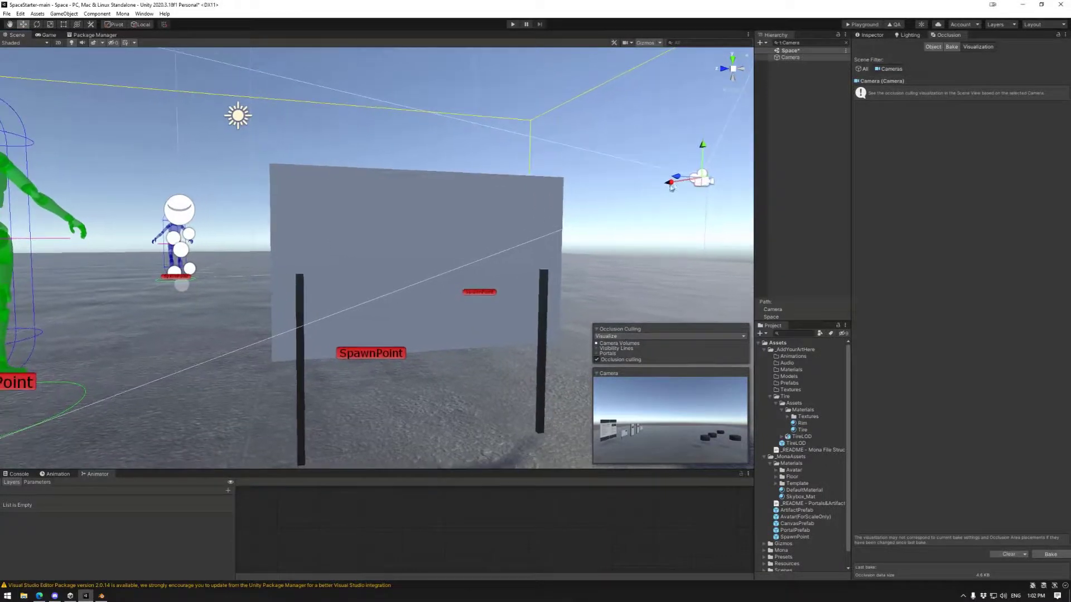
click(732, 59)
scroll(611, 219, down, 10)
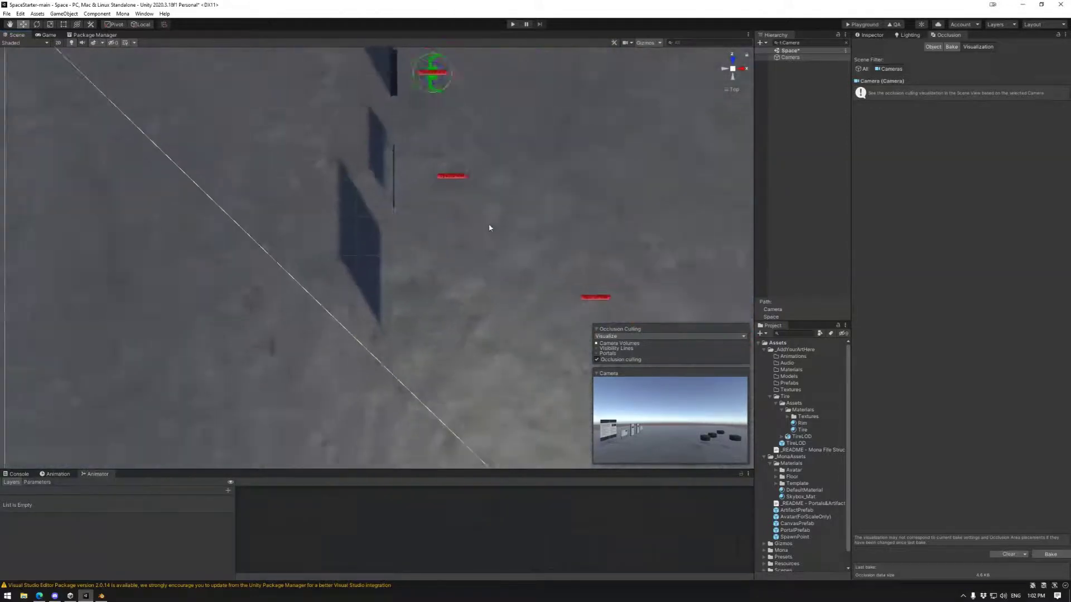
drag(508, 418, 352, 227)
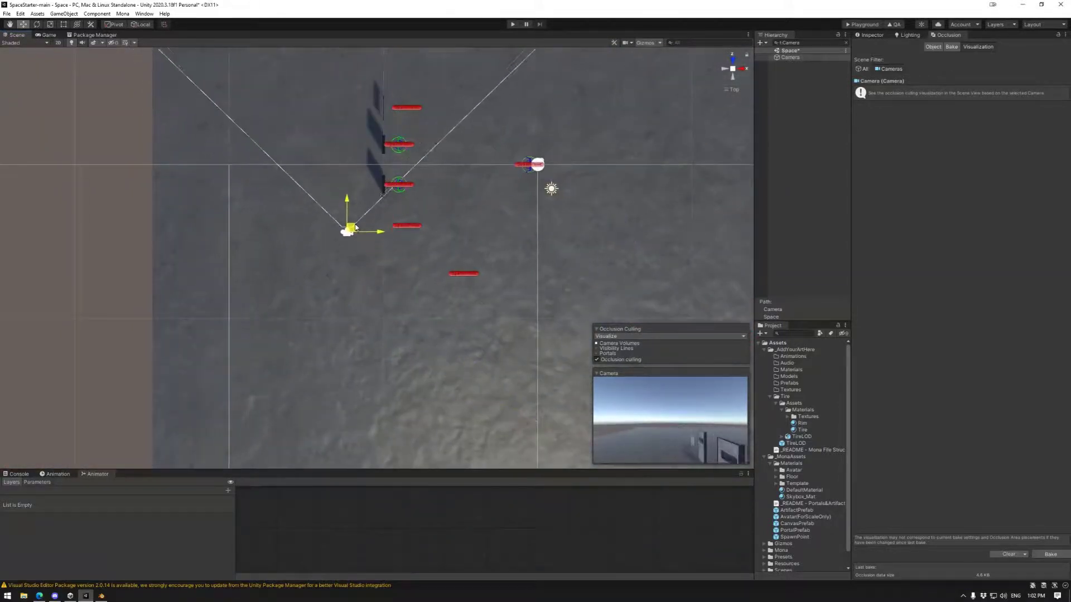
alt+drag(329, 324, 613, 85)
drag(363, 201, 363, 229)
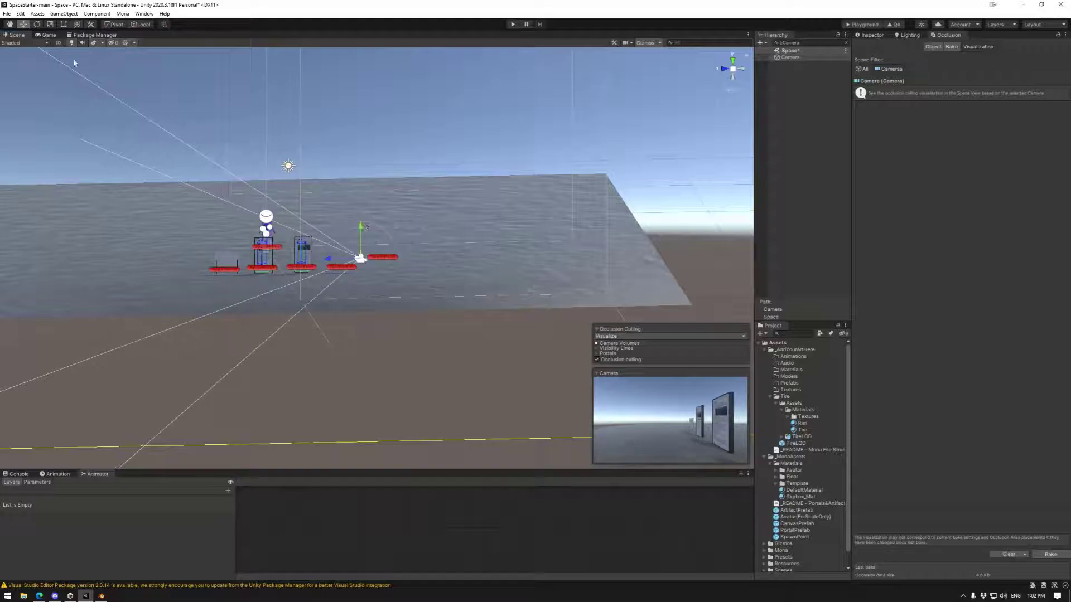
- Rotate the Camera to face the end sign with the tires beyond it, and shift it closer behind the sign
click(37, 25)
drag(380, 269, 294, 298)
key(w)
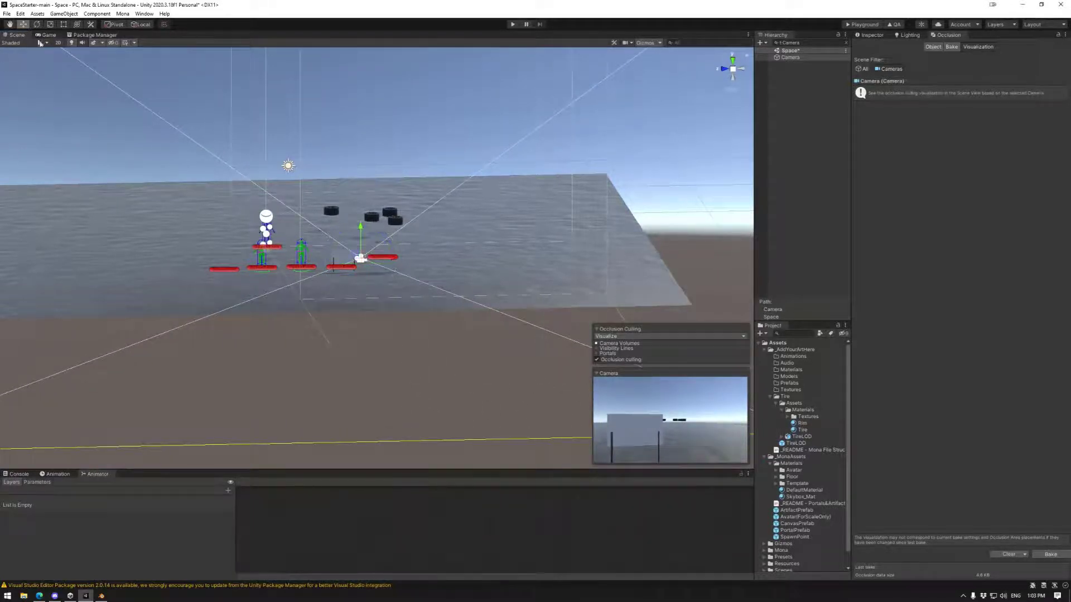
drag(356, 255, 333, 262)
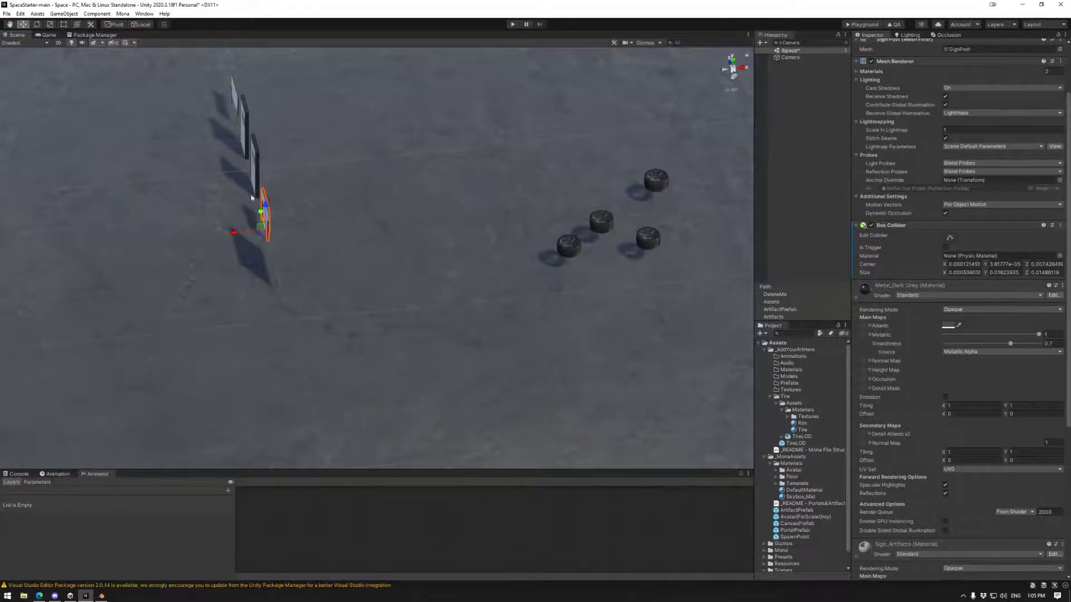
- Scale the selected end sign along its X axis into a thick block
scroll(254, 209, up, 12)
middle_drag(257, 230, 382, 282)
alt+drag(381, 286, 139, 124)
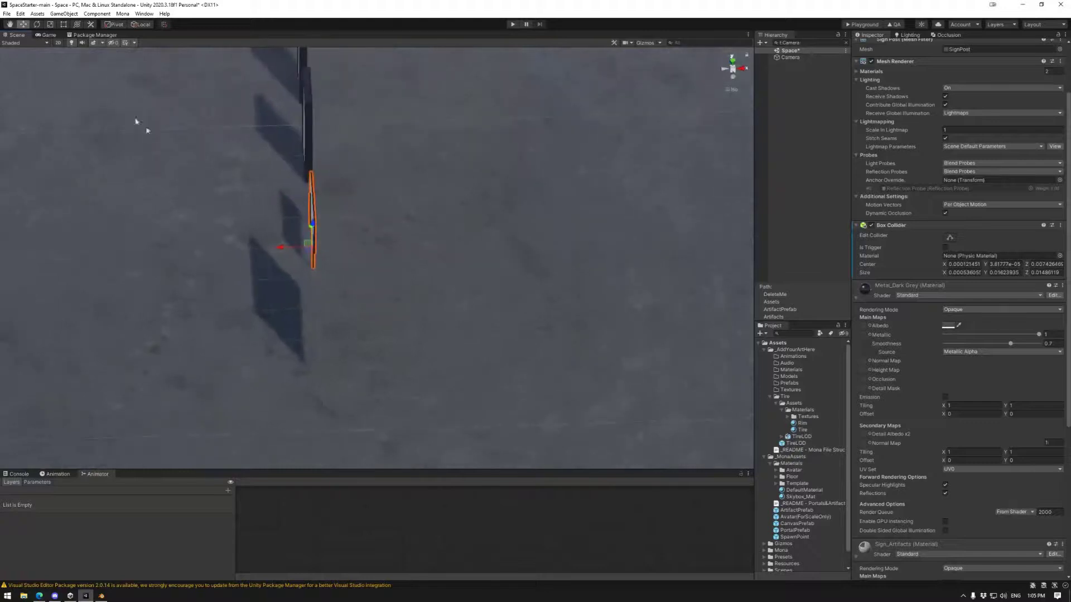
click(50, 25)
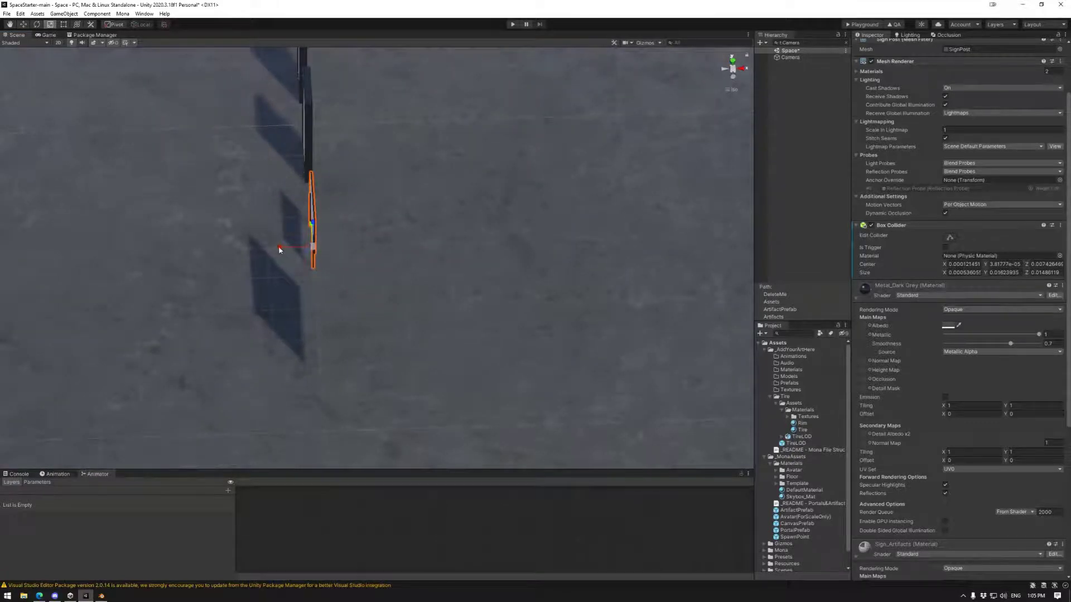
drag(279, 249, 528, 327)
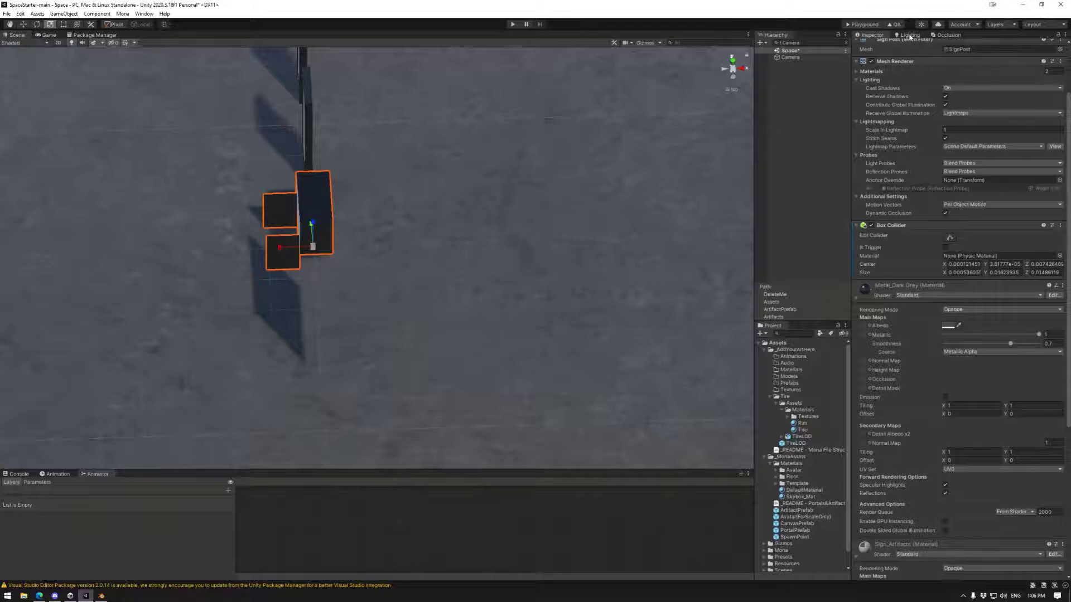
- Bake occlusion culling with Smallest Occluder set to 0.5, and visualize the result for the Camera
click(942, 35)
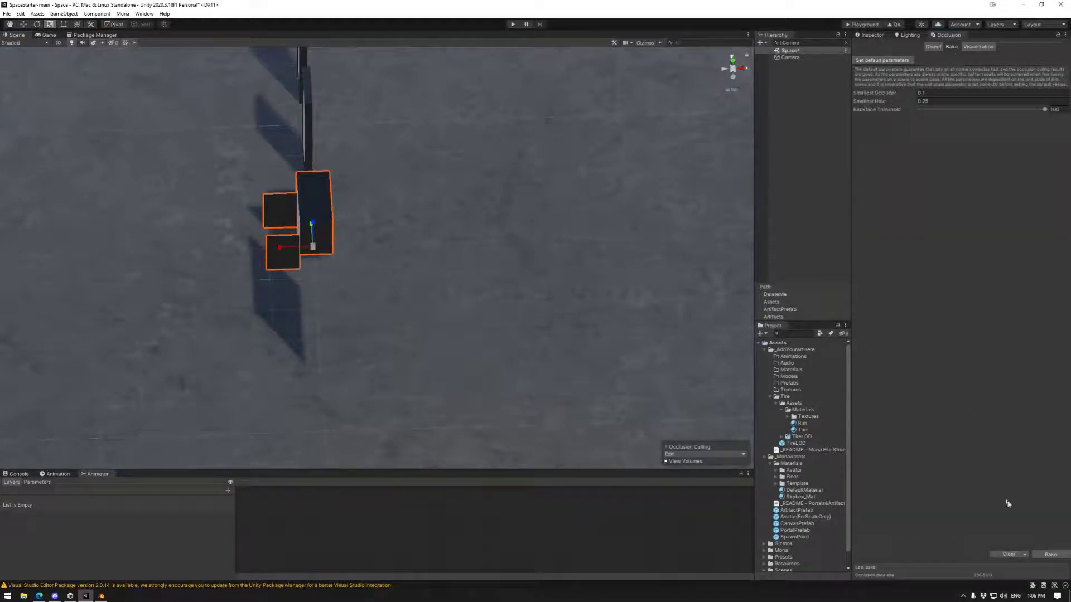
click(950, 93)
text(0.5)
click(1048, 554)
click(978, 46)
click(808, 58)
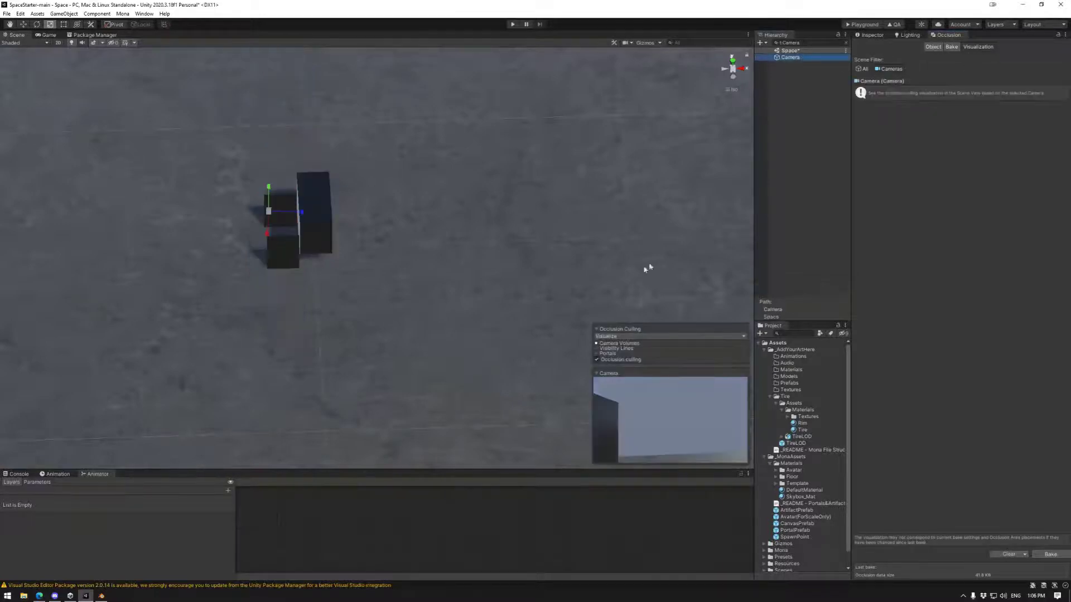
- Reposition the Camera slightly behind the thickened sign to test which tires get culled
alt+drag(379, 302, 567, 258)
key(w)
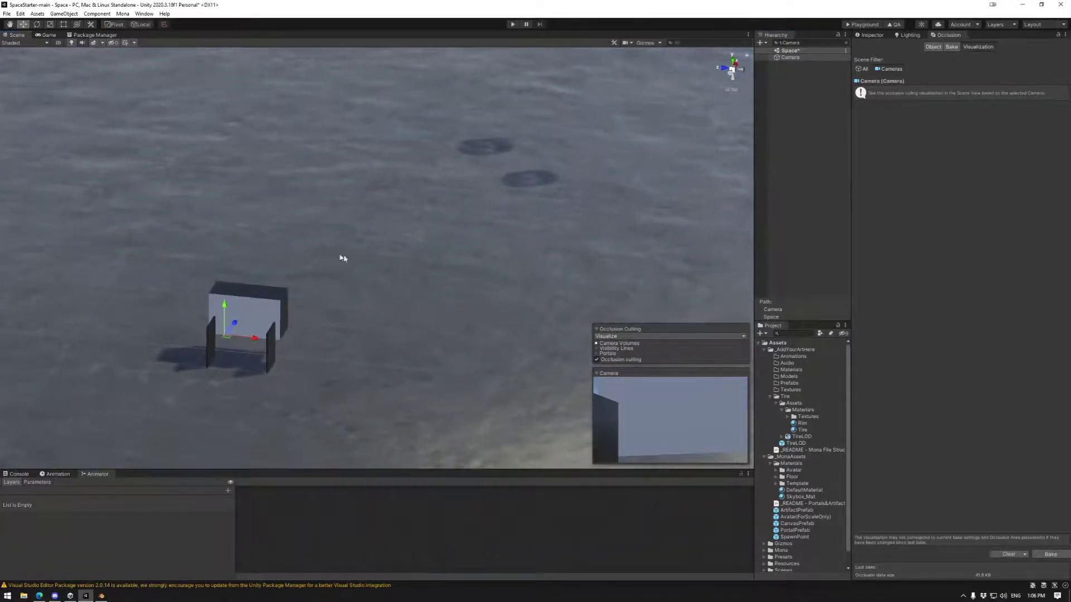
alt+drag(342, 256, 303, 282)
mouse_move(234, 318)
mouse_down()
mouse_move(255, 341)
mouse_move(273, 337)
mouse_move(268, 350)
mouse_move(223, 314)
mouse_move(184, 307)
mouse_move(234, 318)
mouse_up()
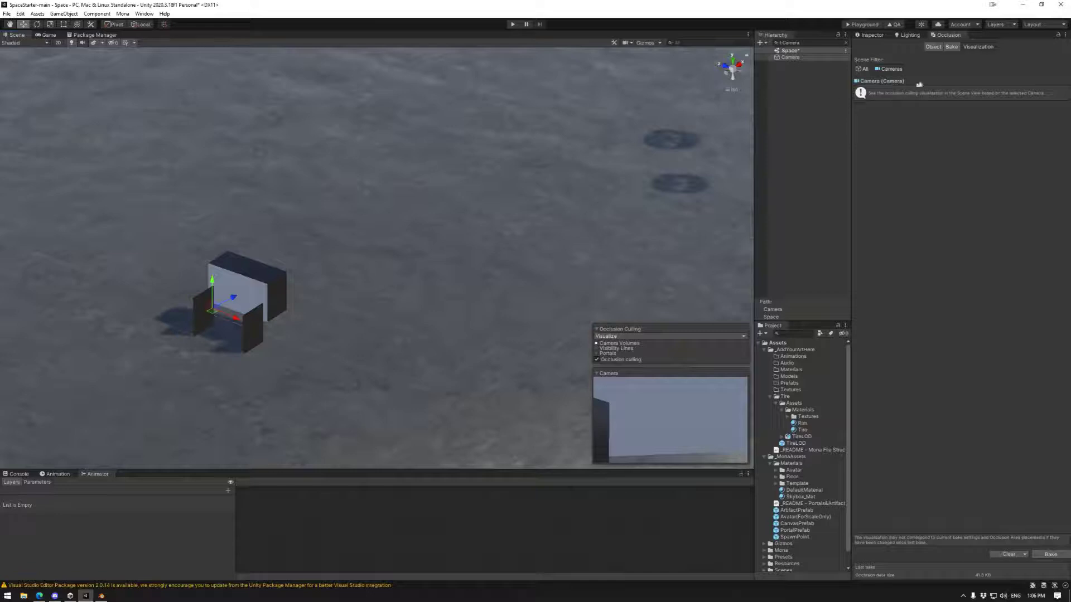
- Deselect and reselect the Camera to compare the full scene with its occlusion culling visualization
click(674, 146)
scroll(613, 195, down, 2)
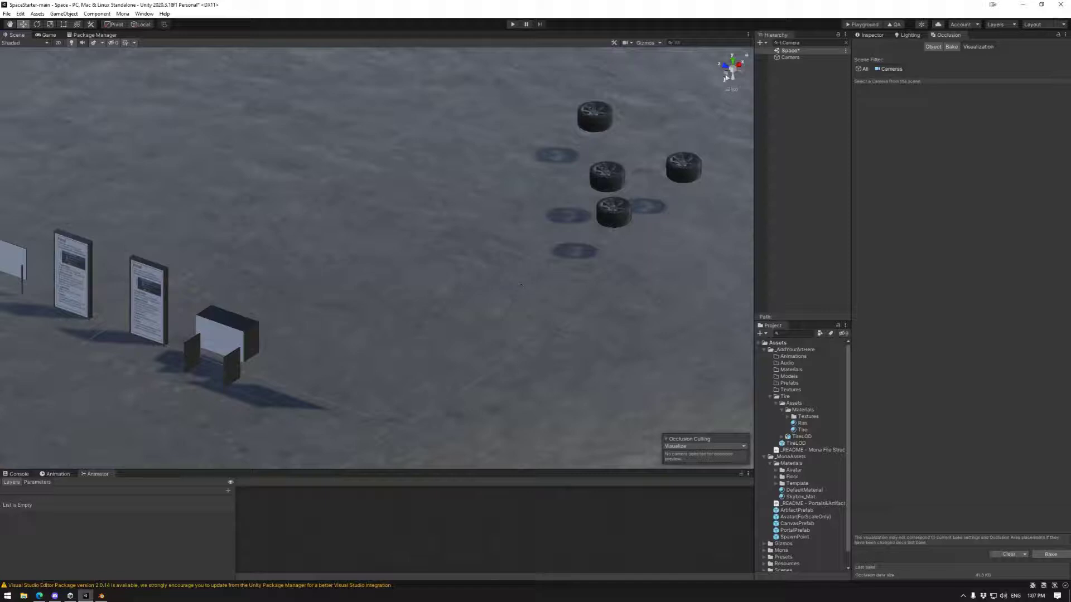
click(788, 57)
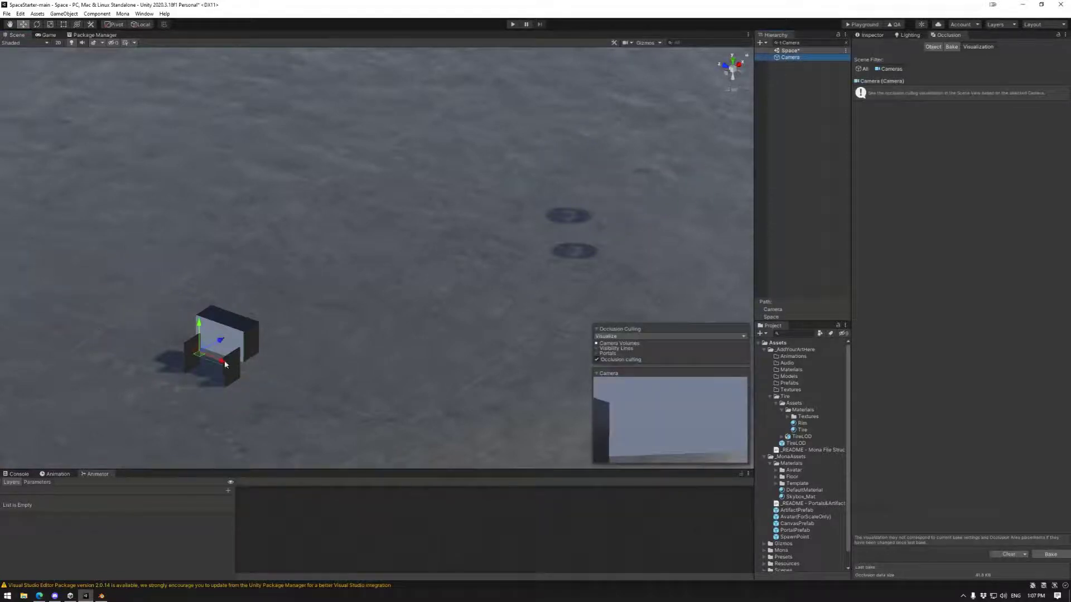
- Move the Camera sideways toward the thickened sign's edge and rotate it to about 88° around the Y axis
drag(224, 368, 243, 373)
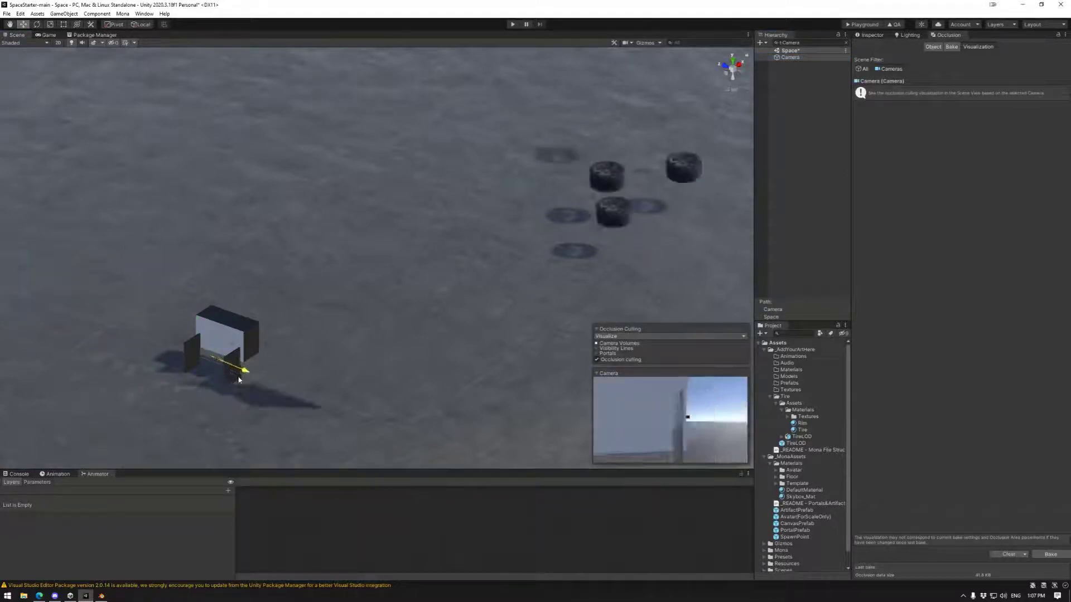
click(38, 24)
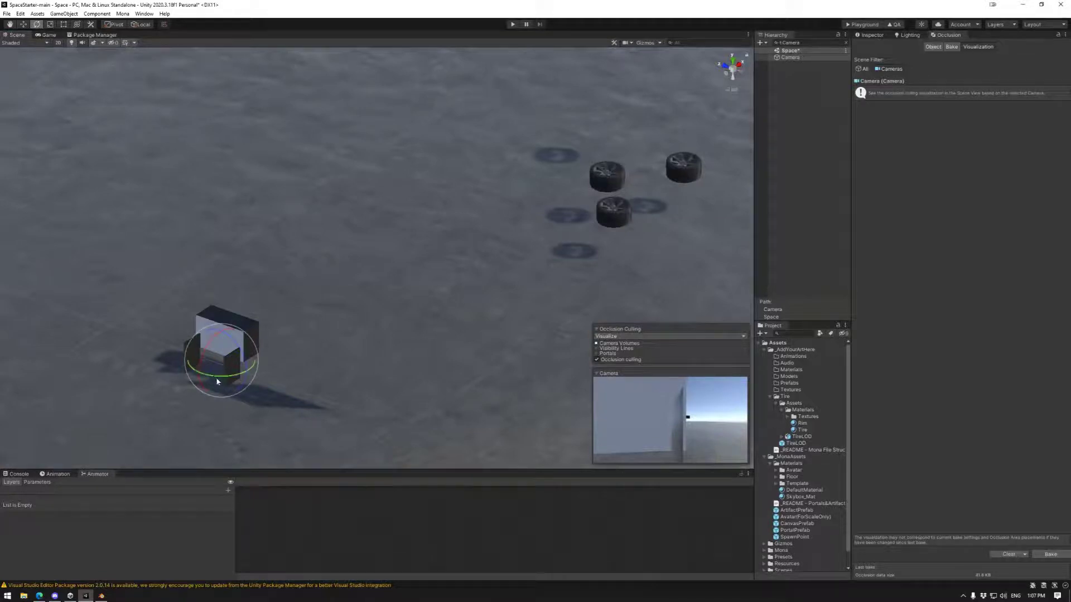
drag(221, 379, 243, 376)
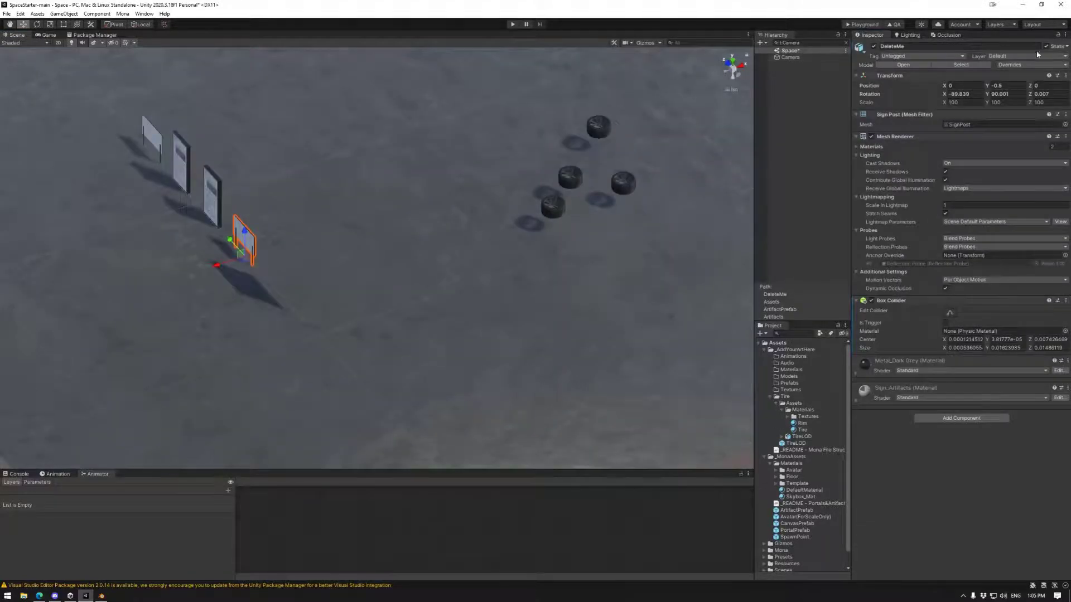
- Check the static flags of the DeleteMe sign and toggle its Dynamic Occlusion off and back on
click(1066, 47)
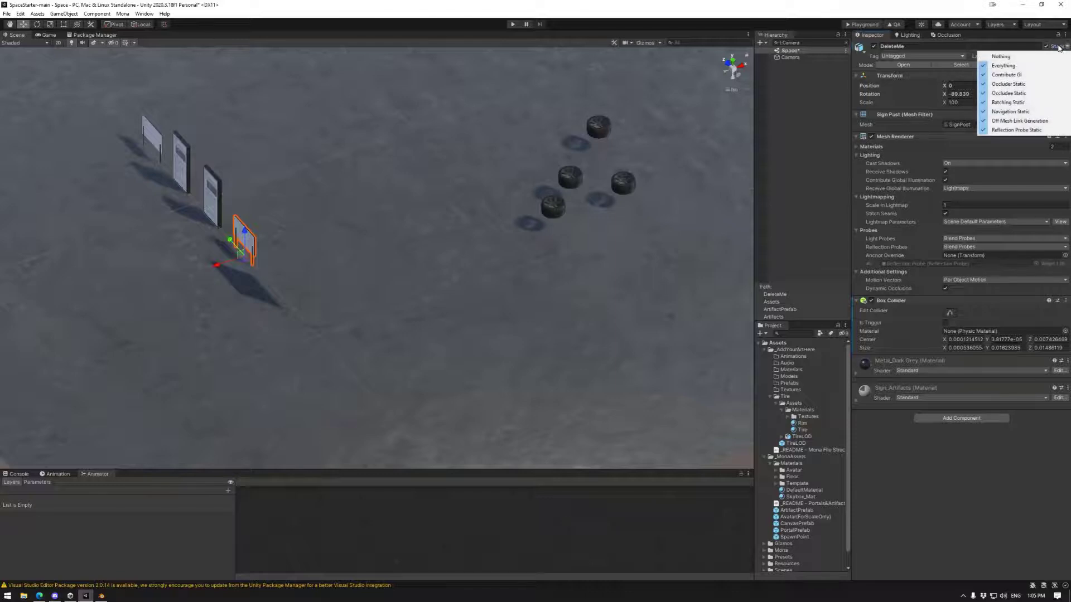
click(1048, 41)
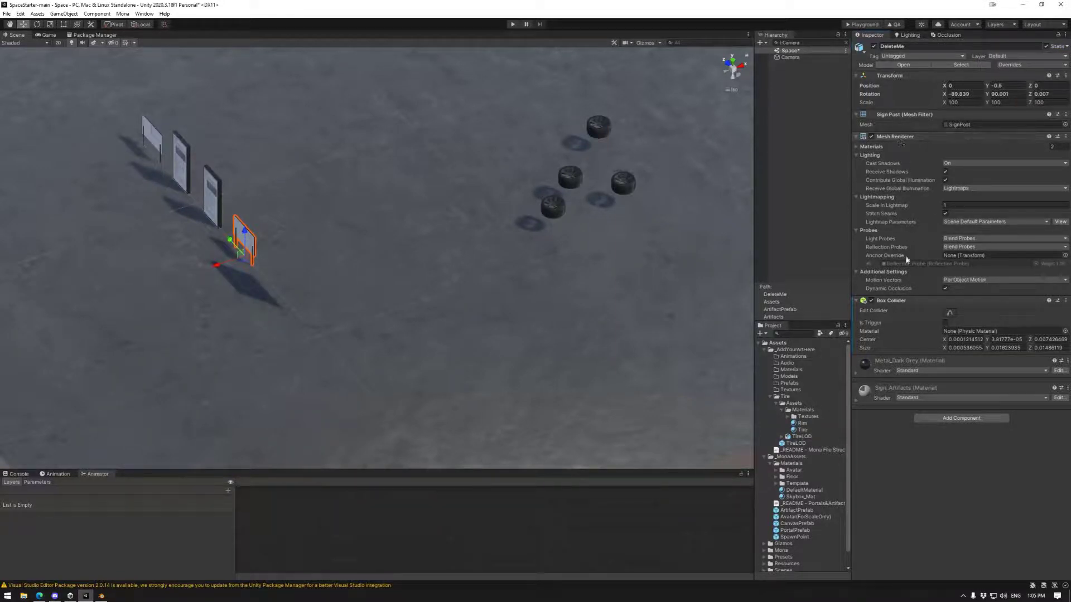
click(945, 289)
click(946, 289)
- Expand the sign's Sign_Artifacts and Metal_Dark Grey materials and examine their rendering settings
click(886, 389)
scroll(940, 412, down, 3)
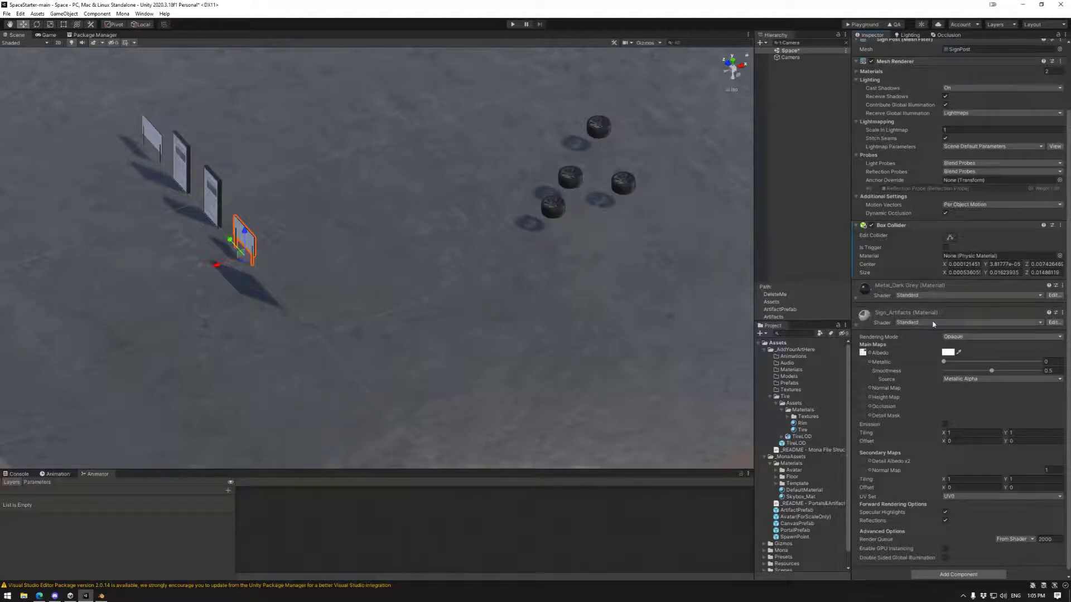
click(859, 301)
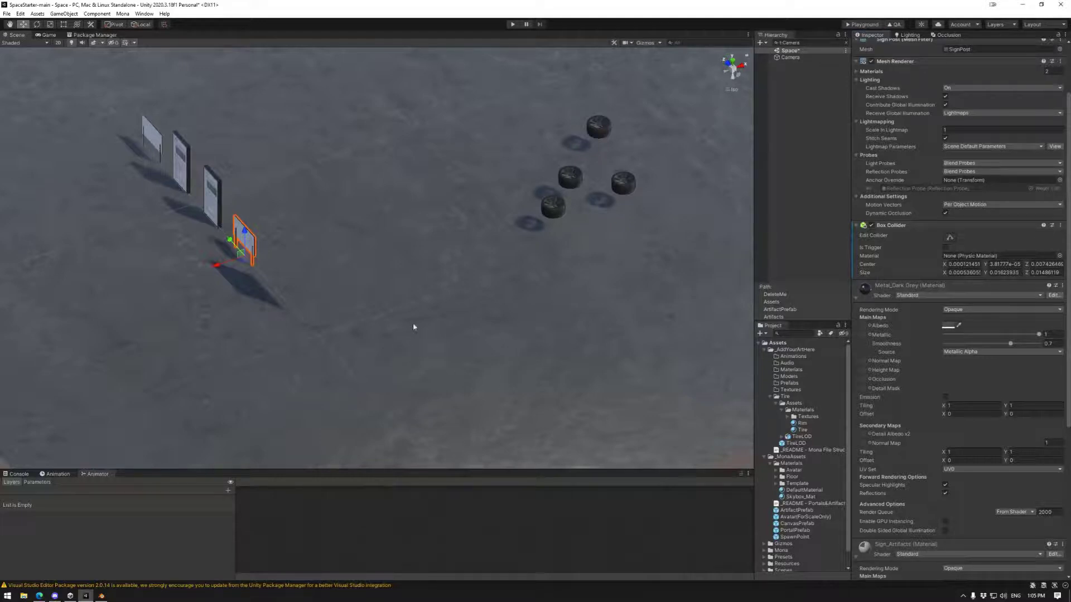
alt+drag(413, 328, 370, 311)
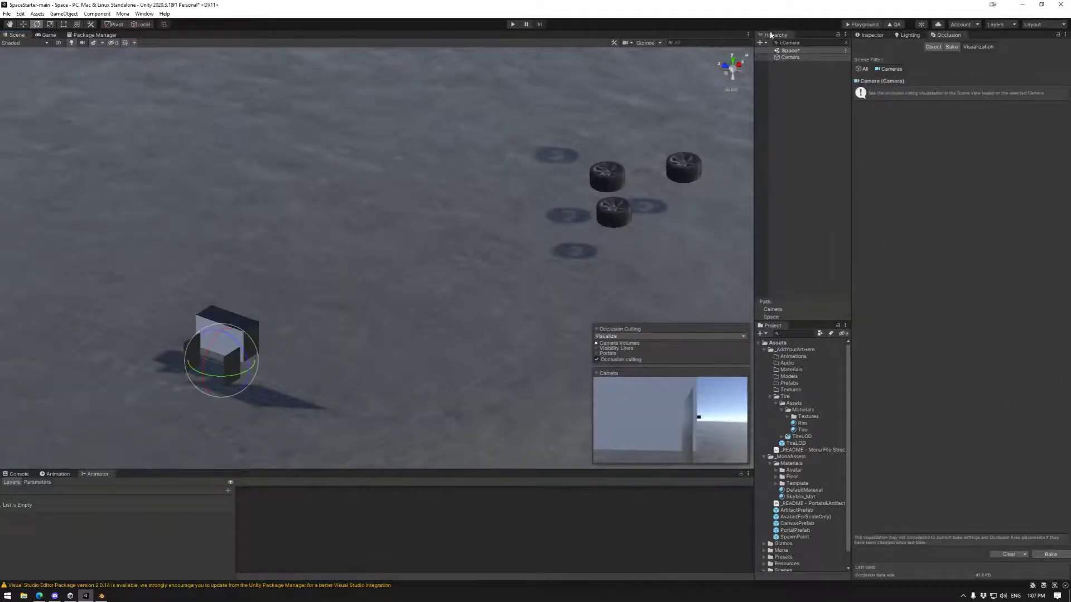
- Show the Camera's component settings for inspection
click(874, 35)
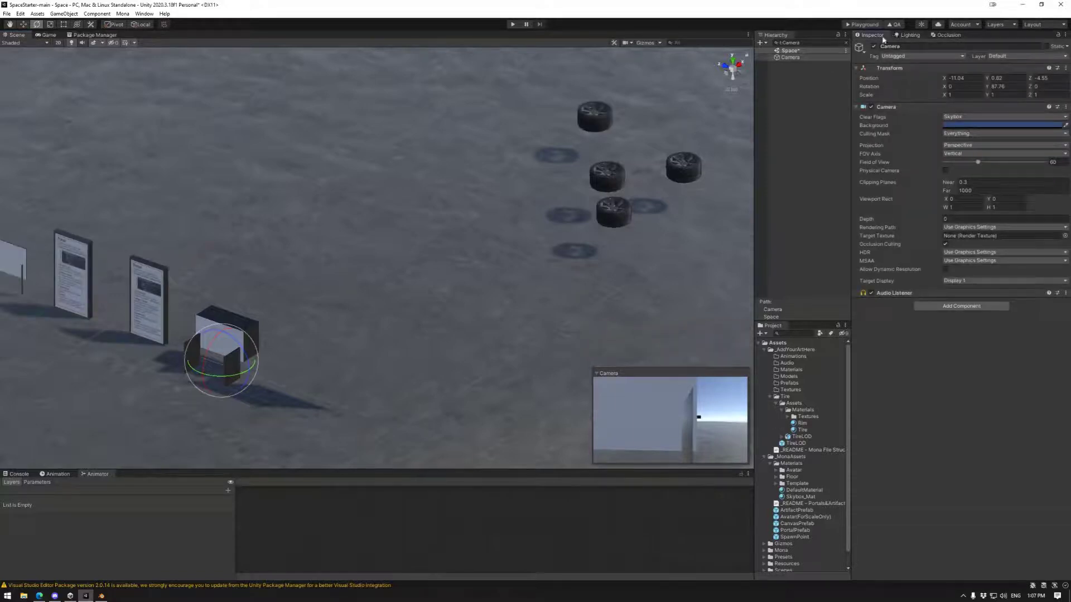
- Clear the Camera search filter in the Hierarchy and expand the Portals scene to show its contents alongside Space and Artifacts
click(783, 53)
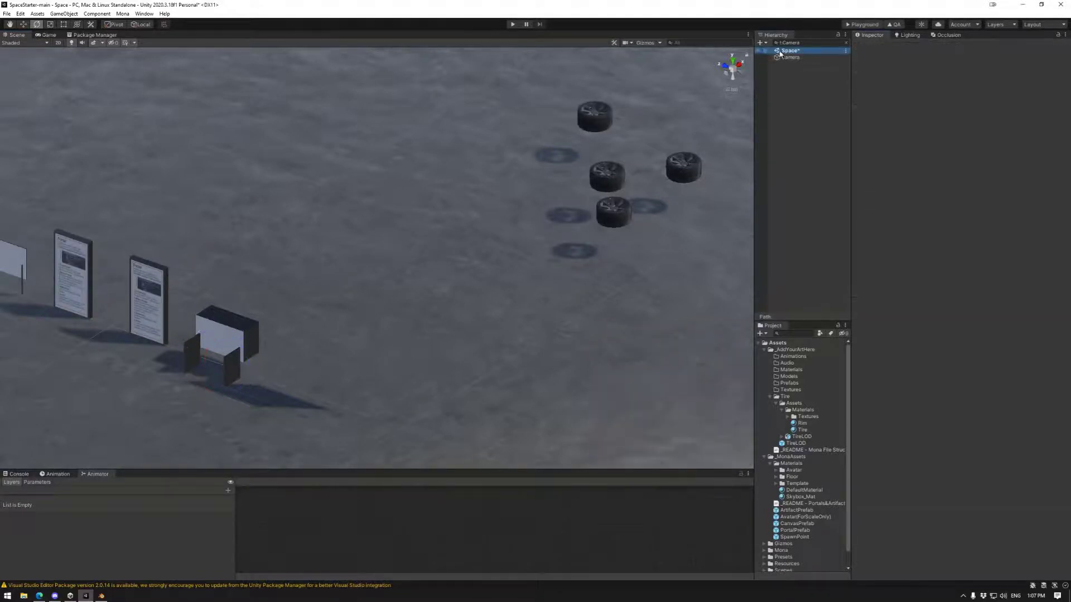
click(846, 43)
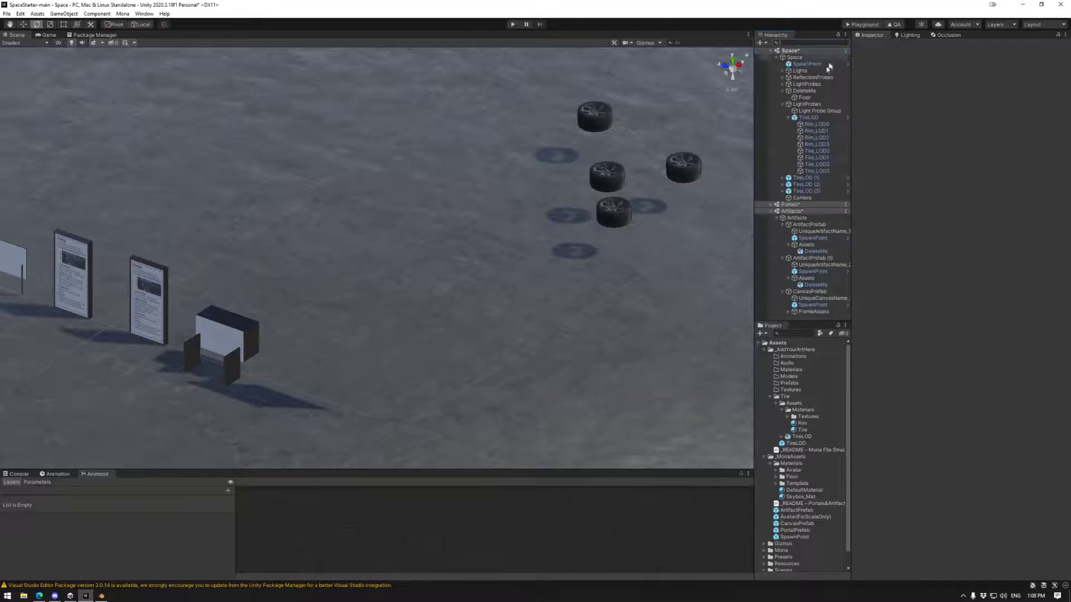
click(771, 207)
click(786, 206)
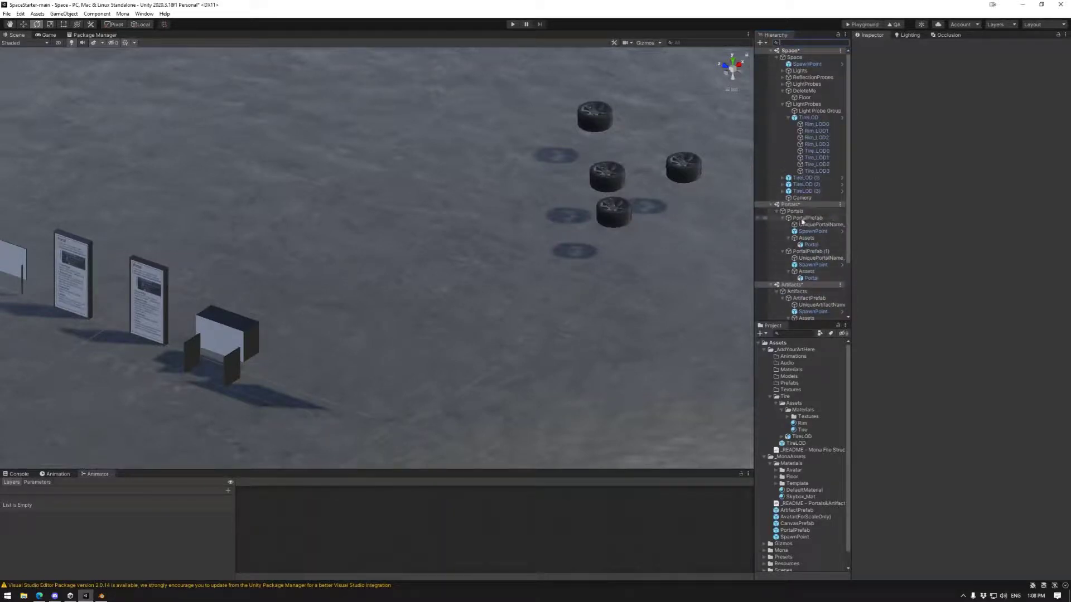
click(812, 285)
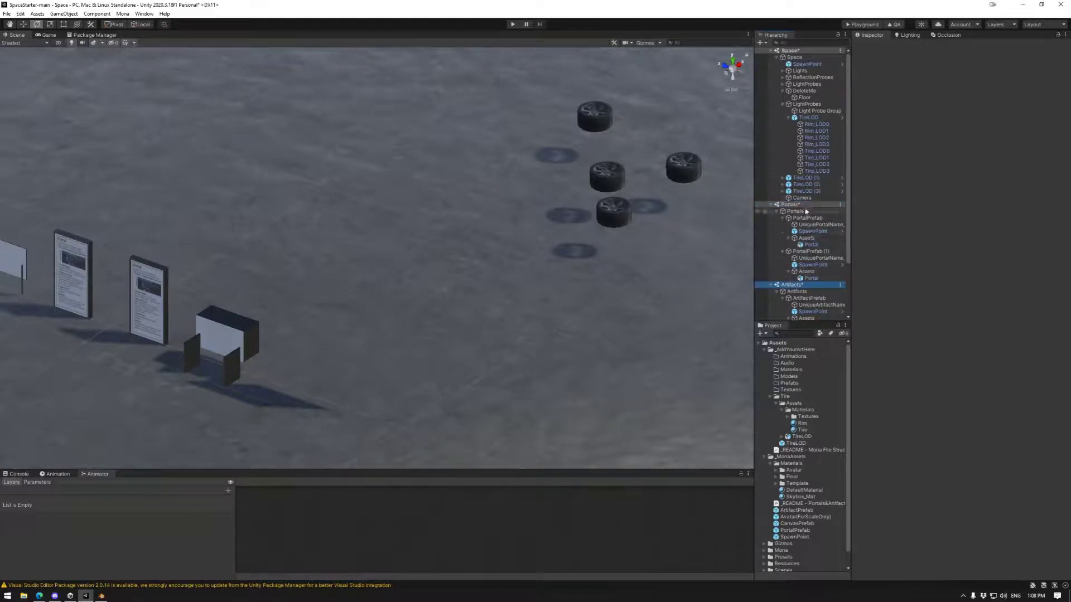
click(805, 57)
click(800, 51)
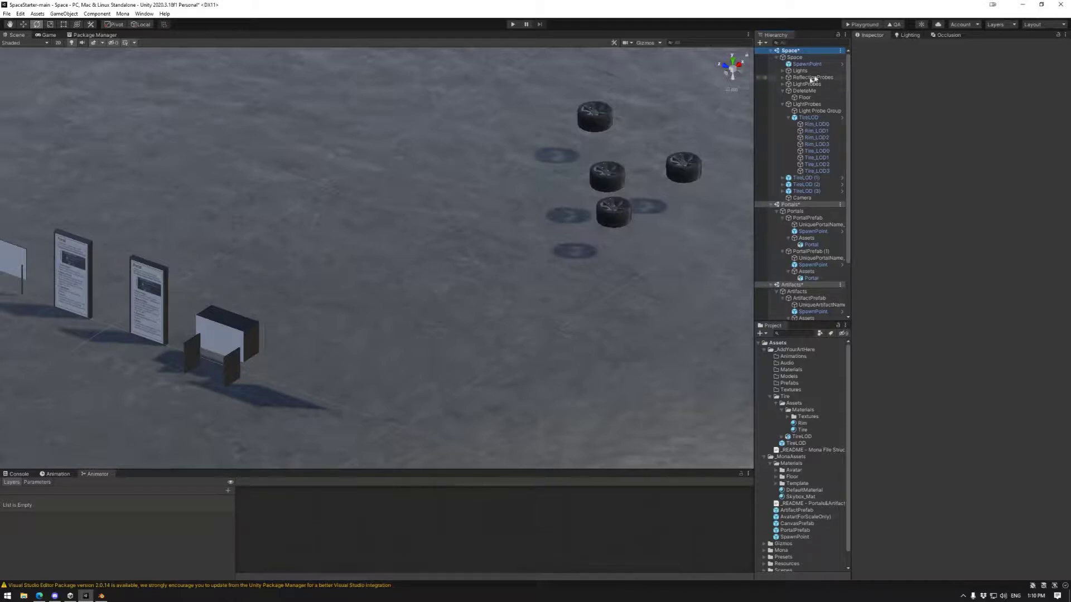
- Adjust the Smallest Occluder bake parameter and rebake the occlusion culling data
click(947, 34)
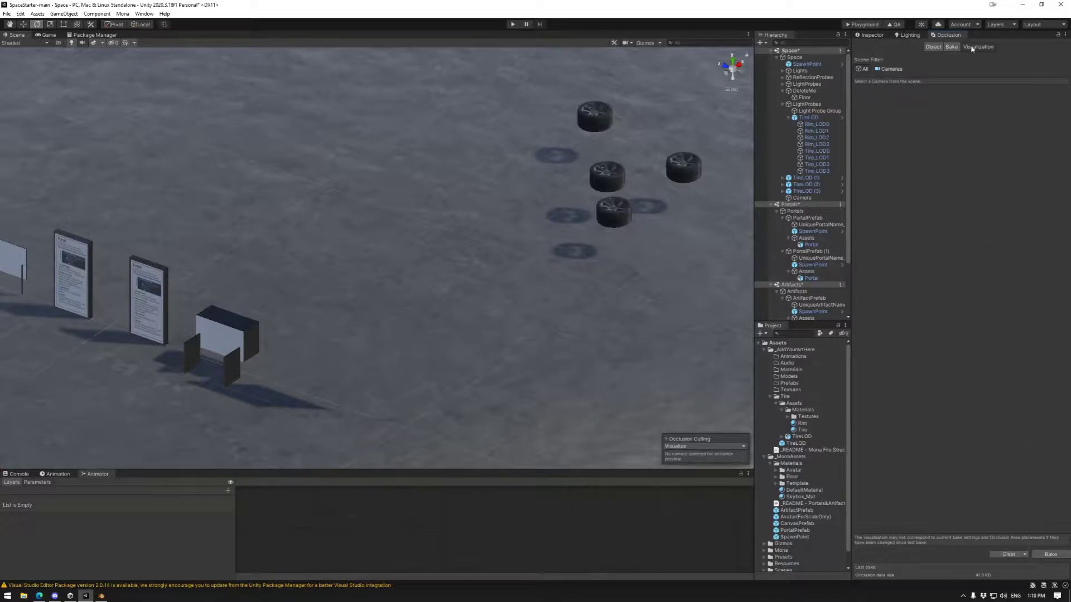
click(951, 47)
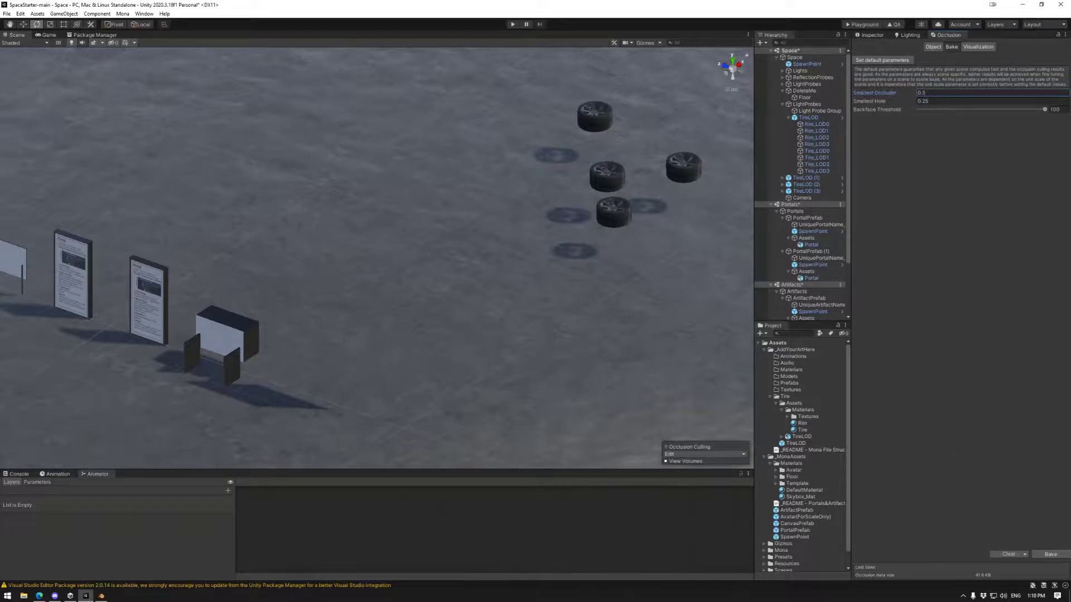
click(937, 93)
key(BackSpace)
click(926, 93)
click(1052, 555)
click(934, 48)
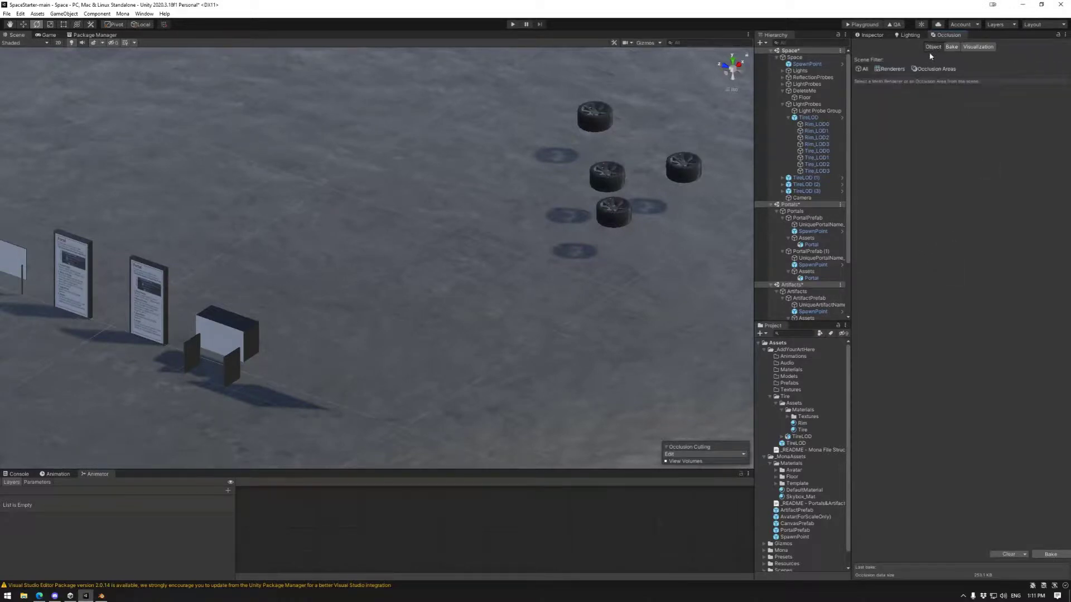
- Create an empty child object under Space named OccludeMEE!!!! and add an Occlusion Area component to it
click(884, 36)
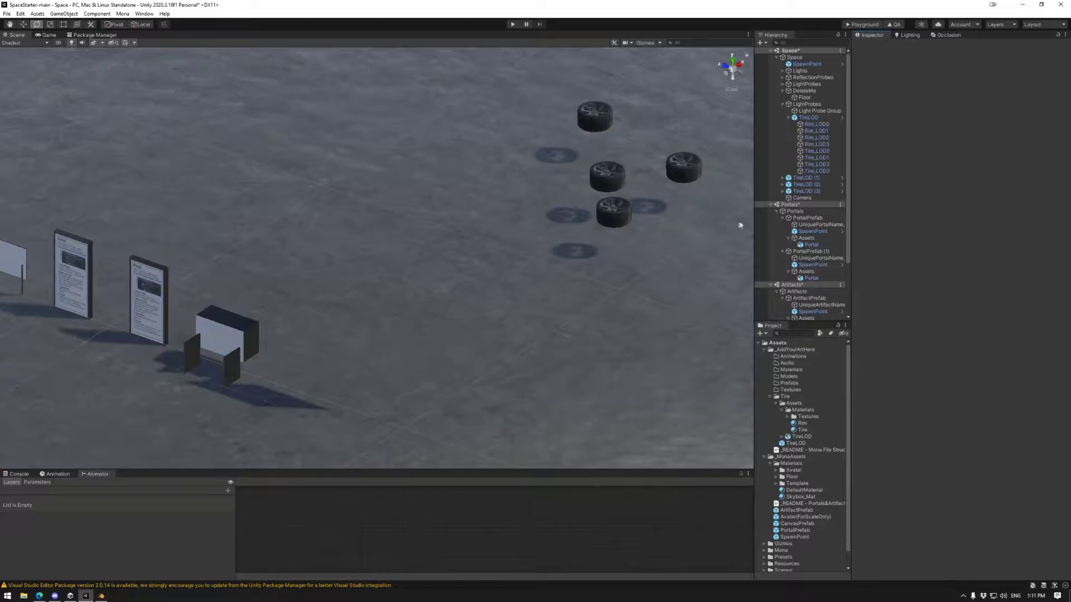
click(788, 118)
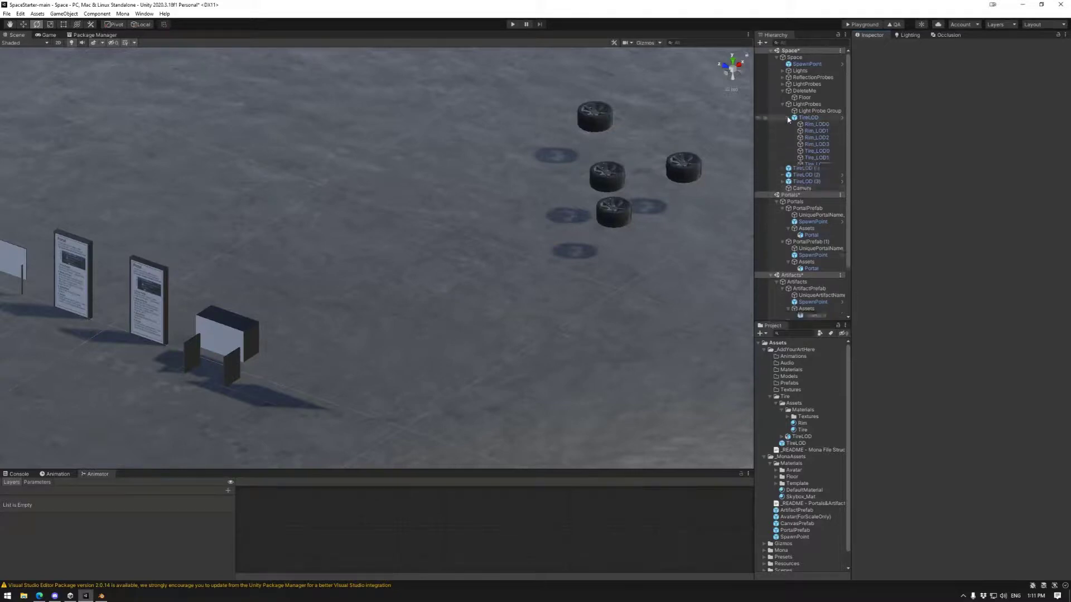
right_click(794, 58)
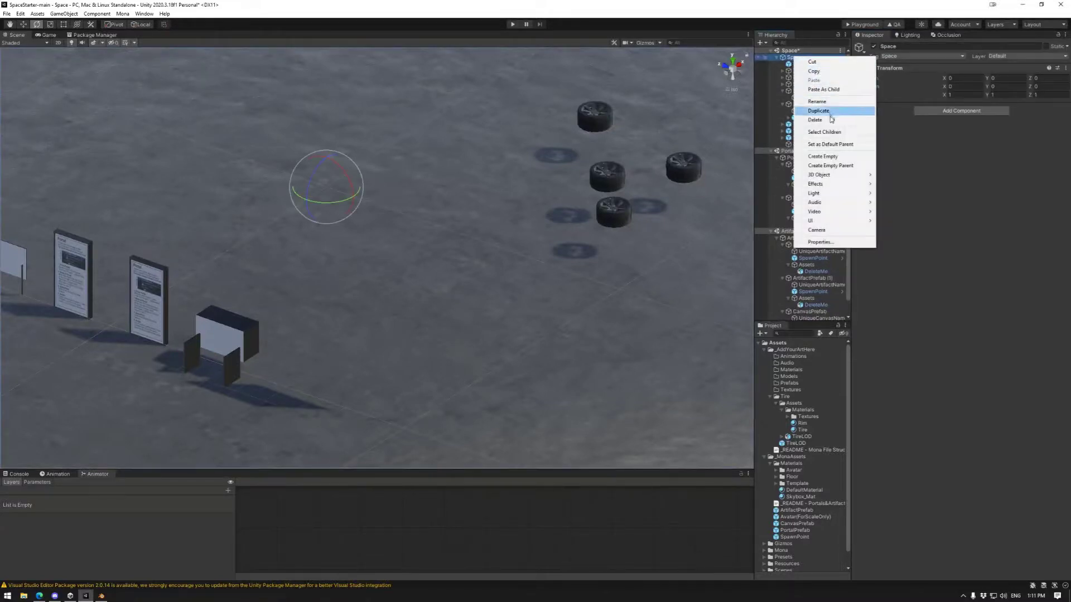
click(823, 156)
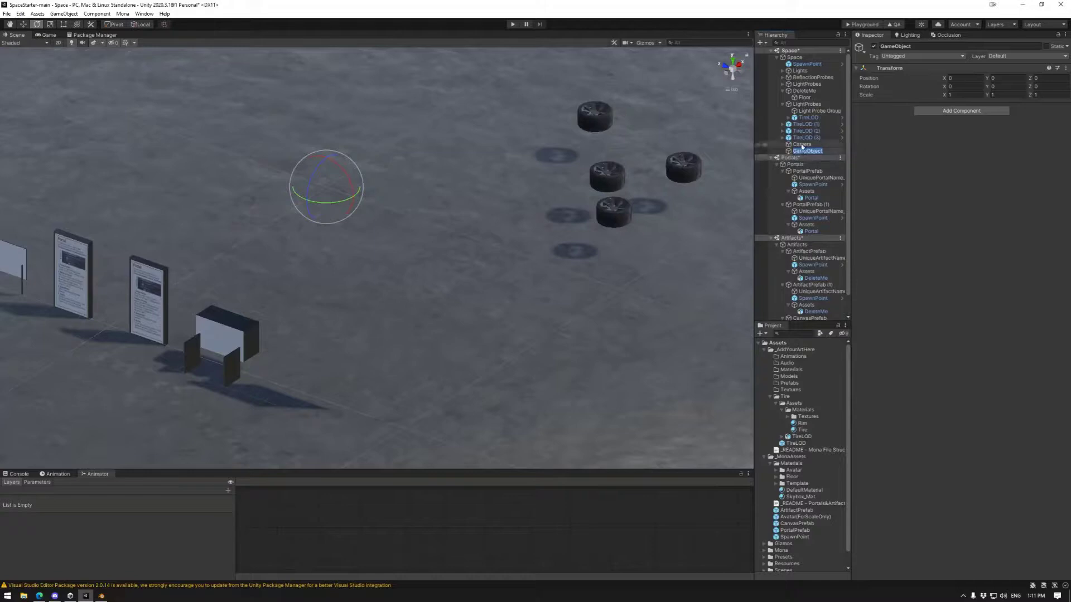
text(DccludeMEE!!!!)
key(Return)
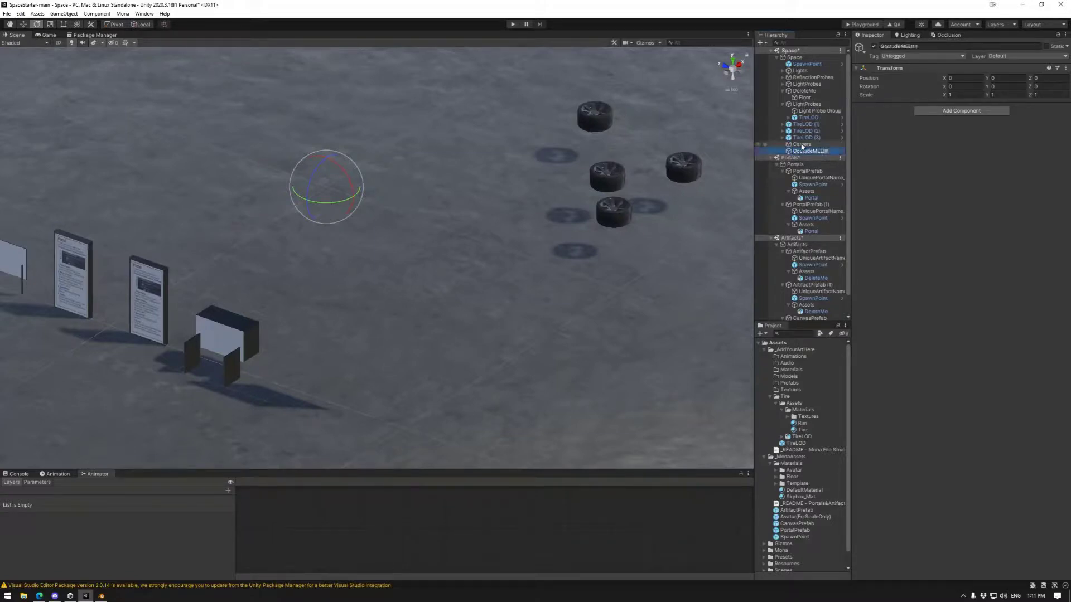
click(954, 112)
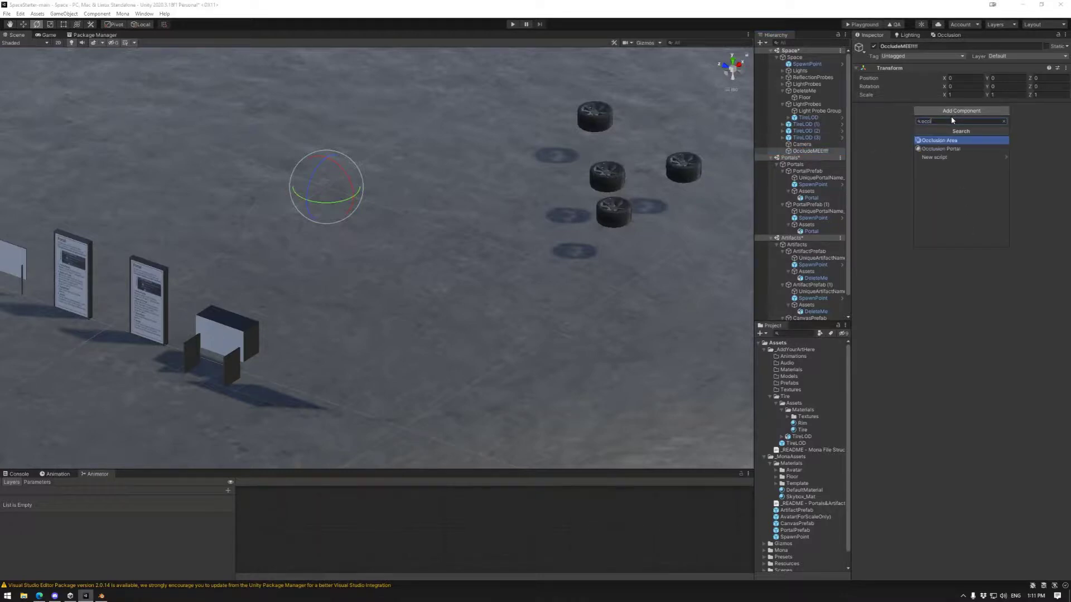
click(937, 143)
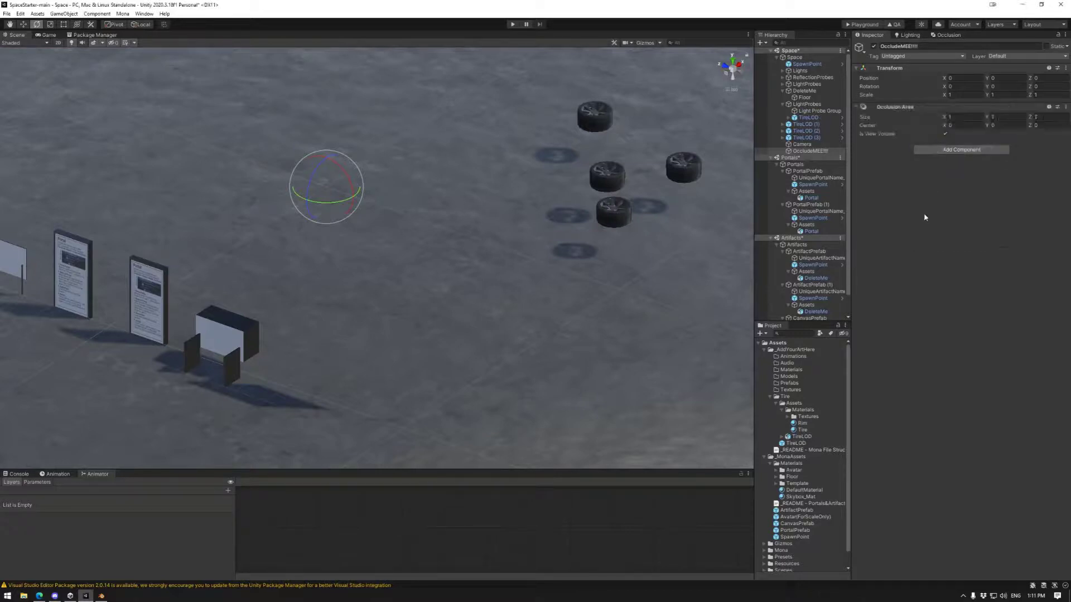
- Turn on scene gizmos and move OccludeMEE!!!! among the tires, to about X 4.17, Y 1.6, Z -7.23
middle_drag(584, 239, 530, 273)
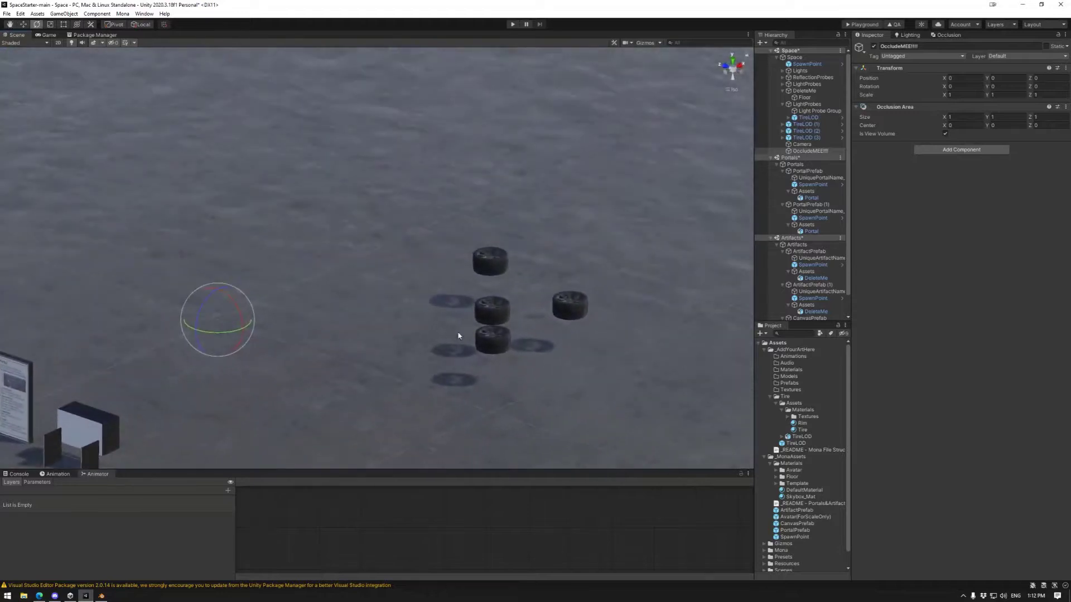
scroll(527, 273, down, 3)
click(642, 43)
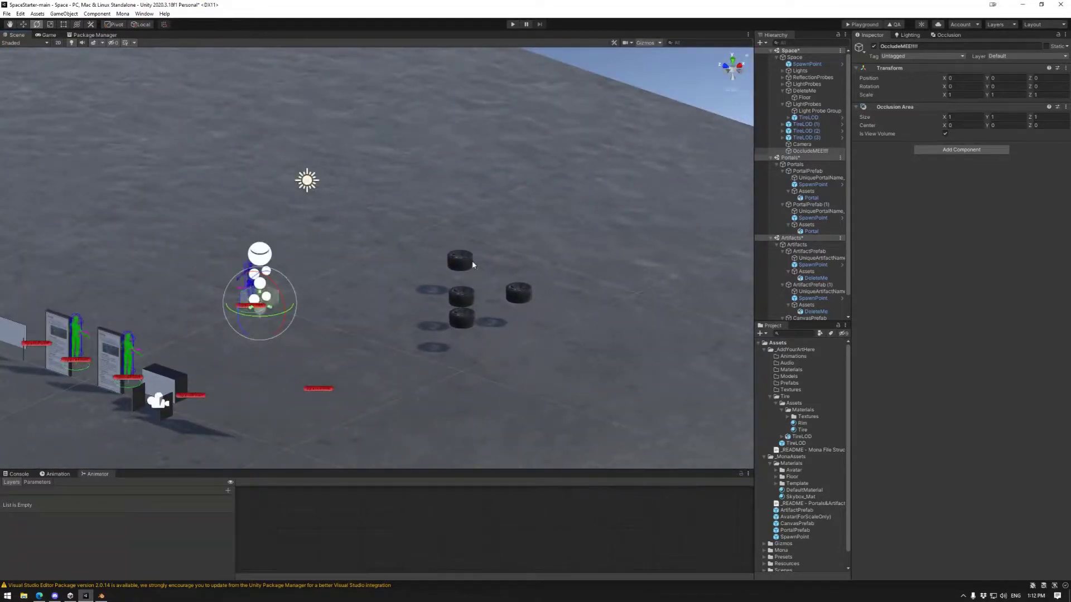
click(23, 24)
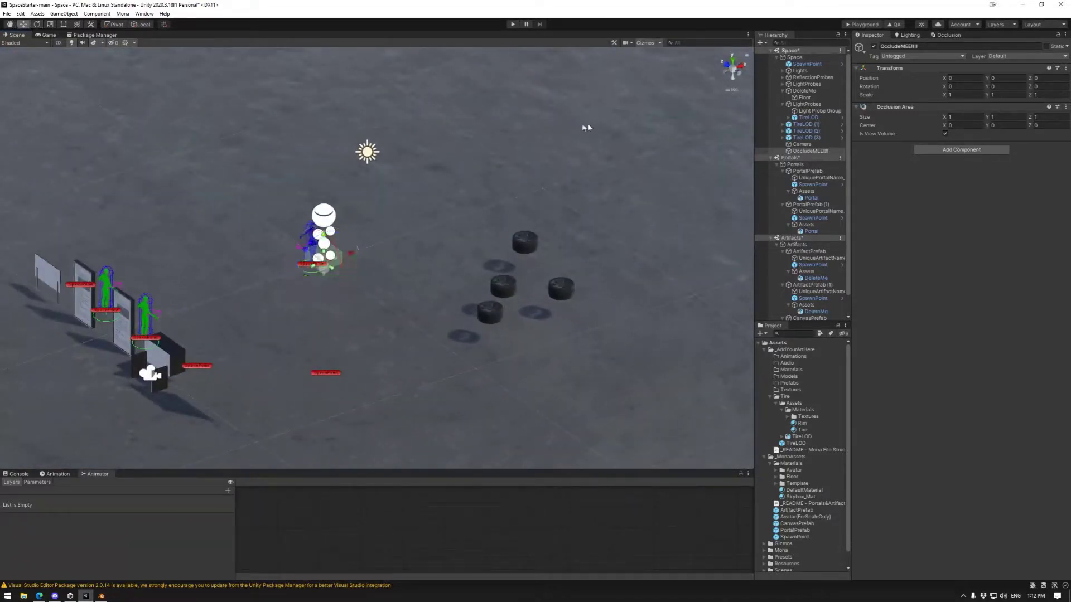
click(798, 152)
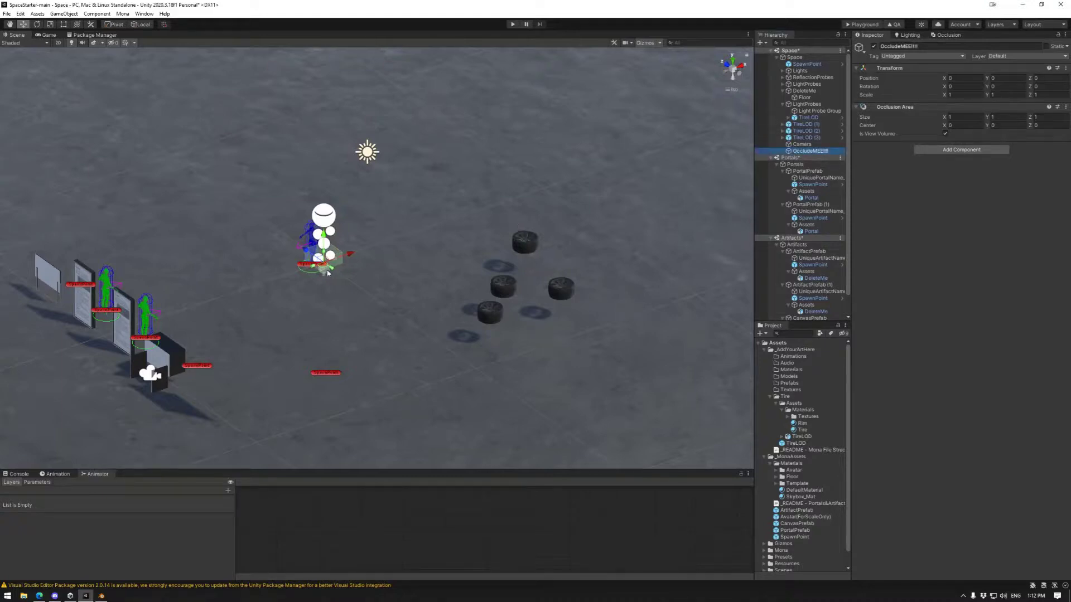
drag(321, 263, 502, 295)
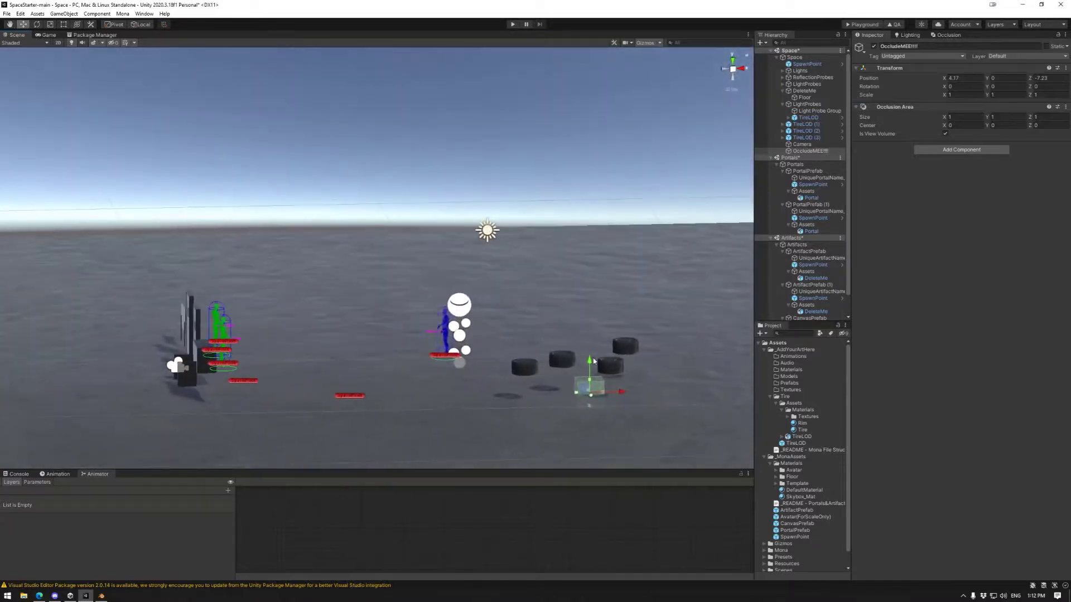
drag(590, 361, 641, 410)
scroll(559, 305, up, 5)
scroll(560, 306, up, 3)
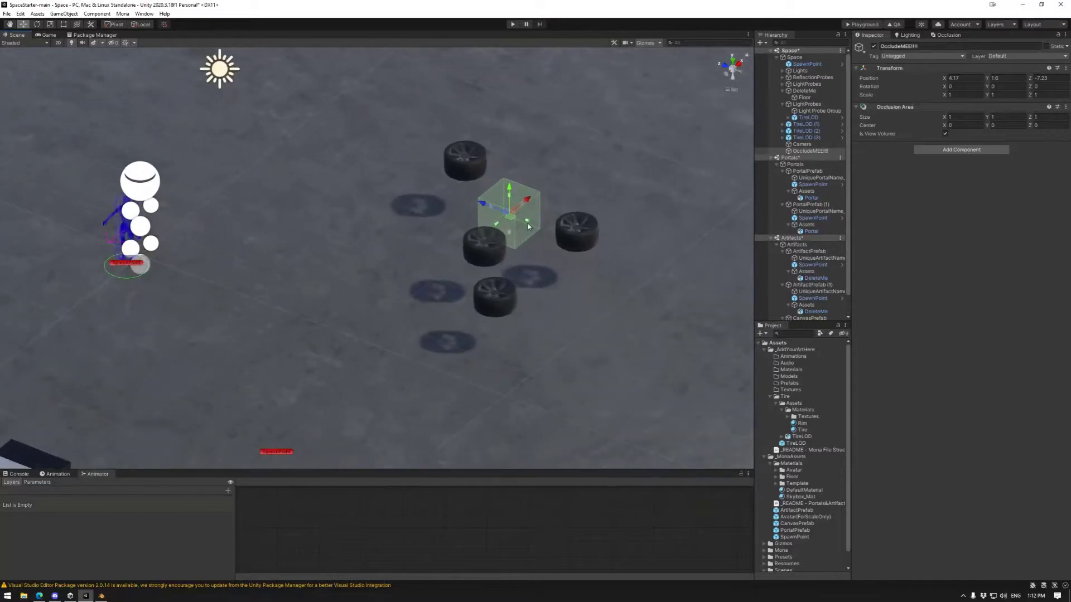
- Stretch the Occlusion Area horizontally around all the tires, to about 5.44 in X and 6.2 in Z
drag(531, 226, 627, 260)
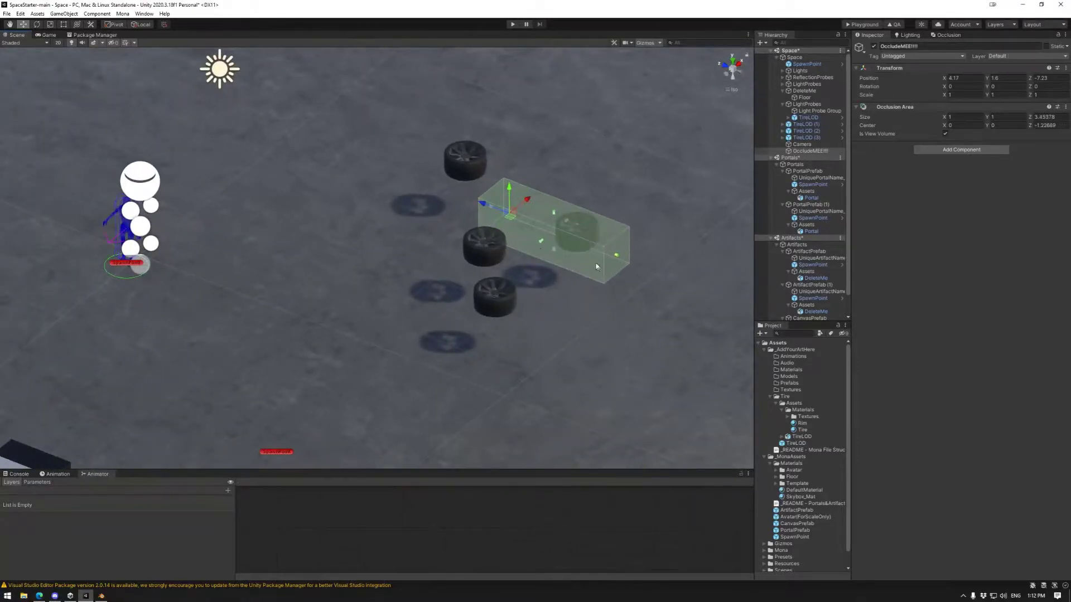
alt+drag(542, 251, 512, 240)
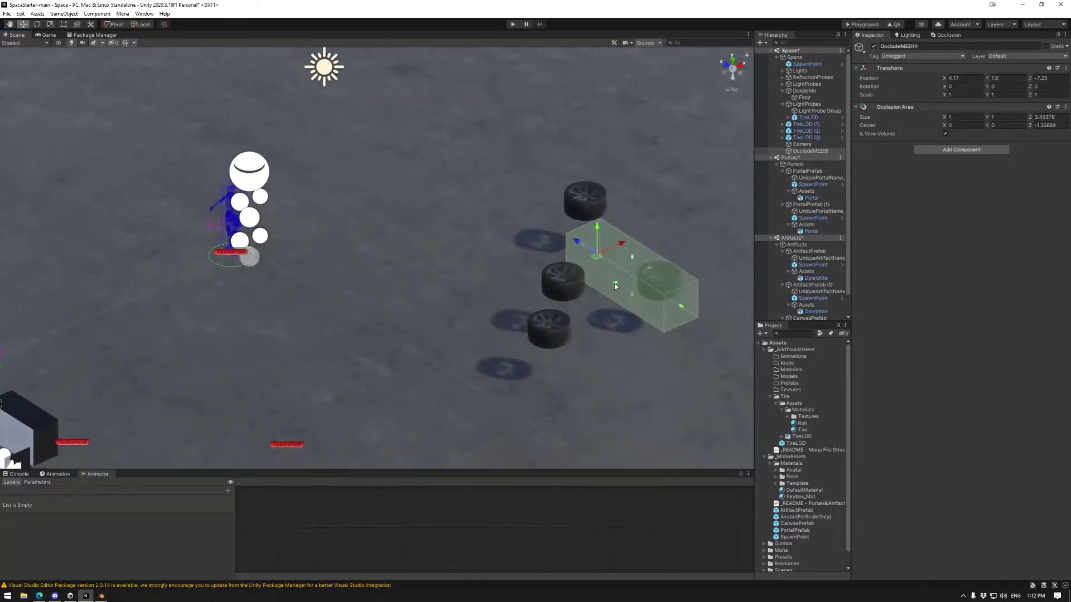
drag(615, 285, 519, 325)
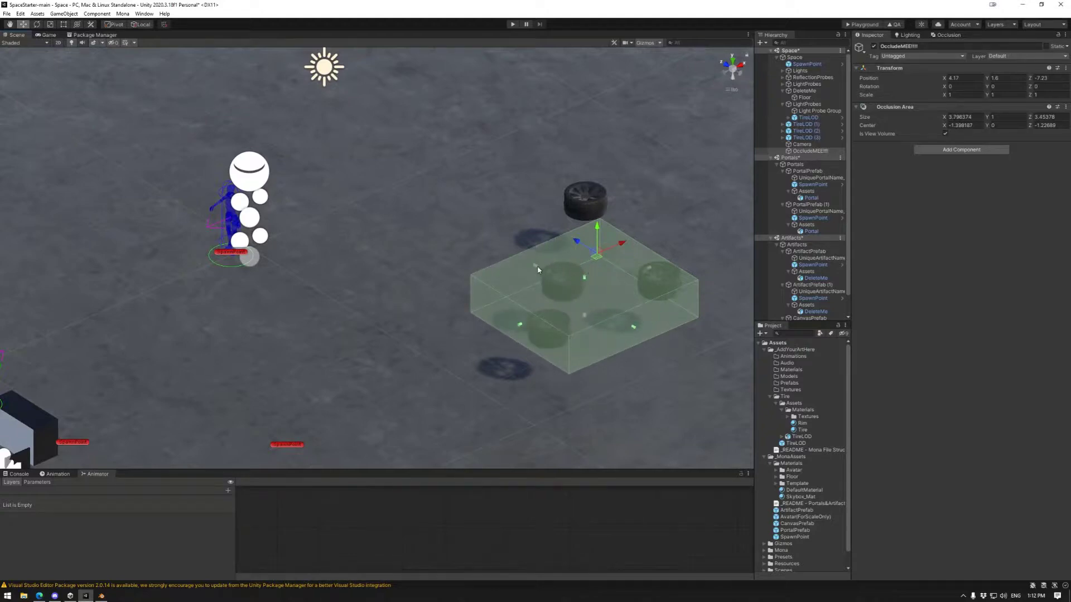
drag(537, 266, 513, 247)
alt+drag(663, 259, 577, 237)
middle_drag(634, 278, 416, 210)
- Lower the Occlusion Area's bottom and top faces to fit closely around the height of the tires
drag(522, 298, 523, 333)
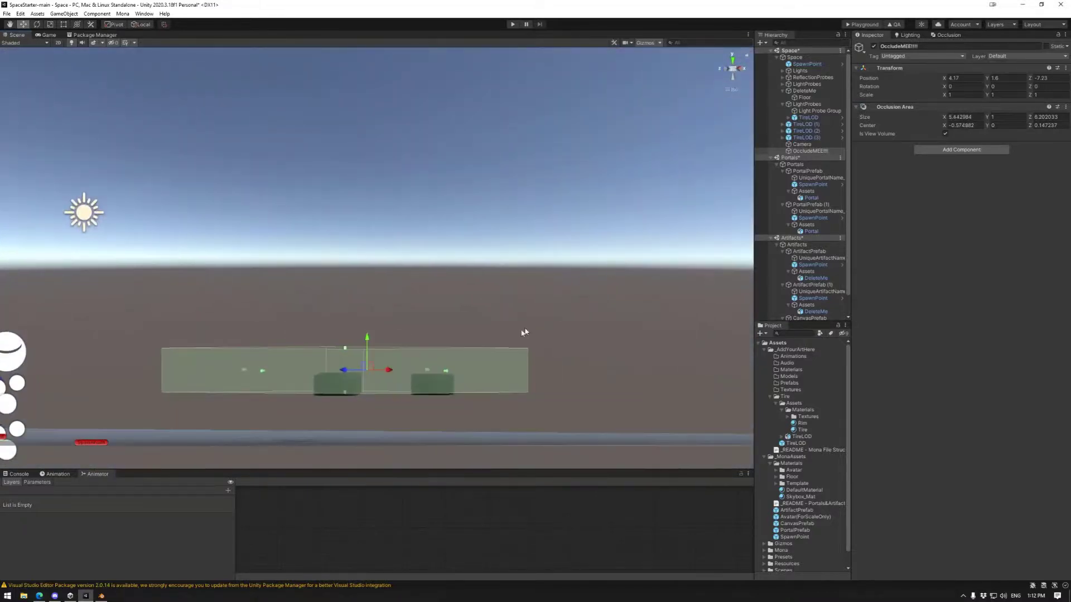
drag(346, 394, 349, 403)
drag(345, 348, 405, 437)
mouse_move(554, 334)
alt+mouse_down()
mouse_move(575, 306)
mouse_move(557, 325)
alt+mouse_up()
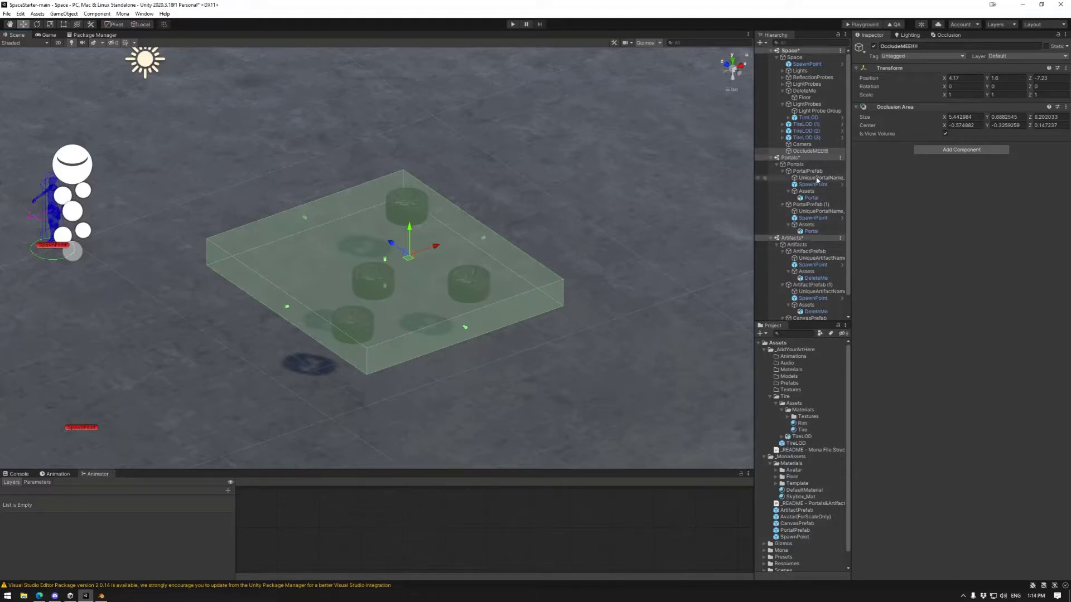
- Create an empty child object under Space named OccludePortal and add an Occlusion Portal component to it
click(799, 150)
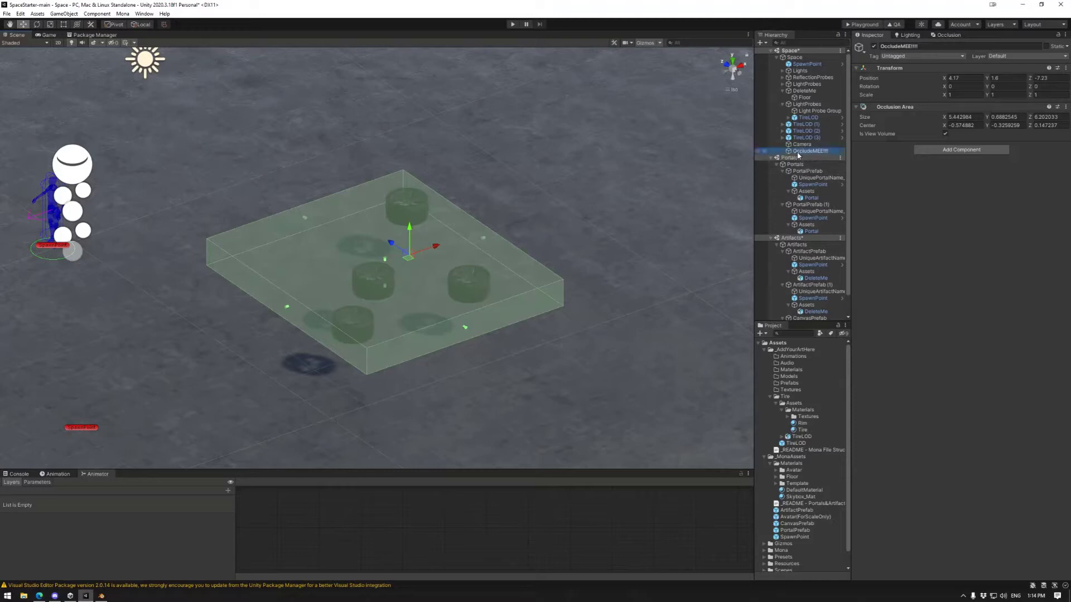
click(794, 57)
right_click(795, 57)
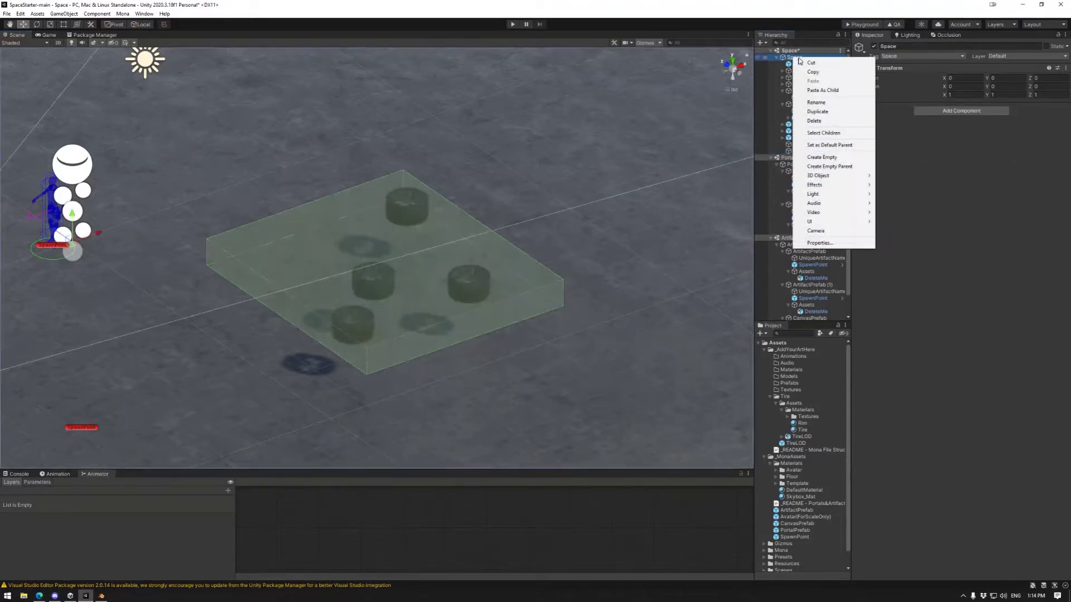
click(835, 158)
text(OccludePort)
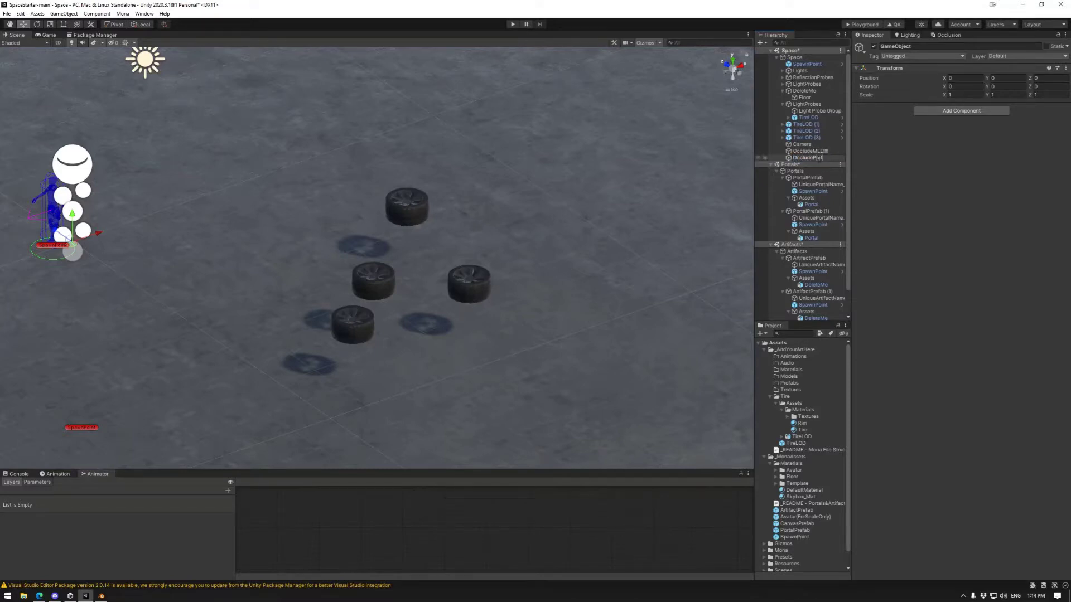
text(al)
key(Return)
click(961, 110)
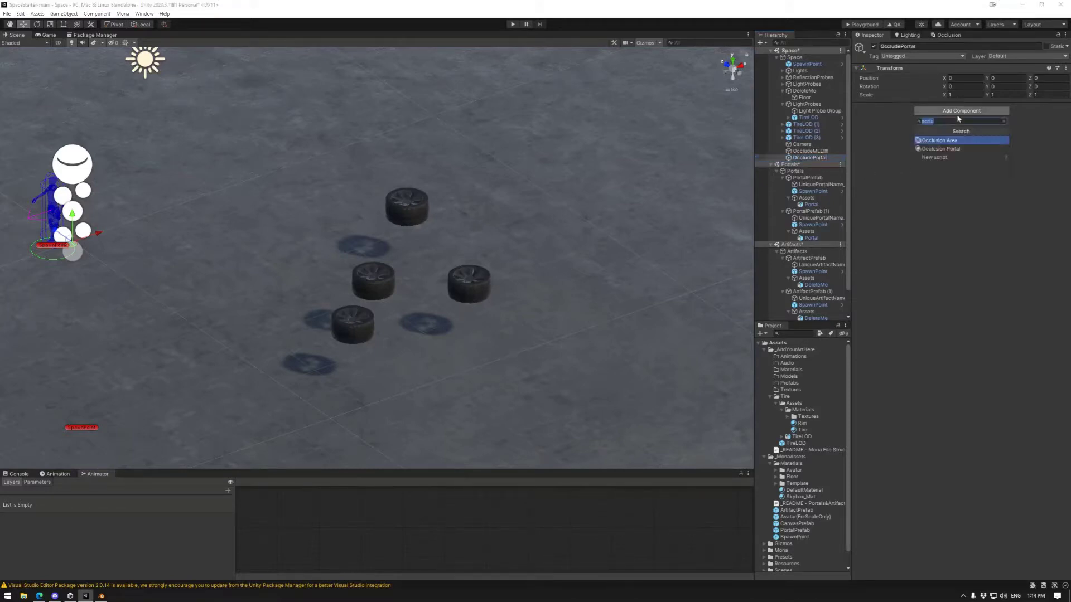
click(958, 150)
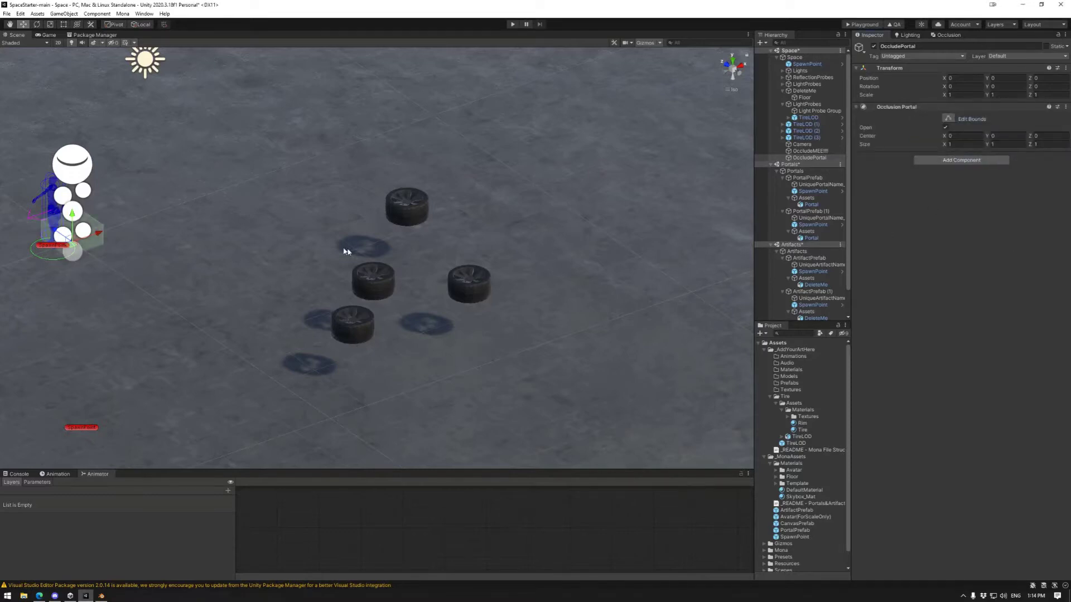
- Move OccludePortal in front of the tires, to about X 0, Y 0.58, Z -5.49
alt+drag(223, 261, 227, 257)
middle_drag(244, 270, 434, 265)
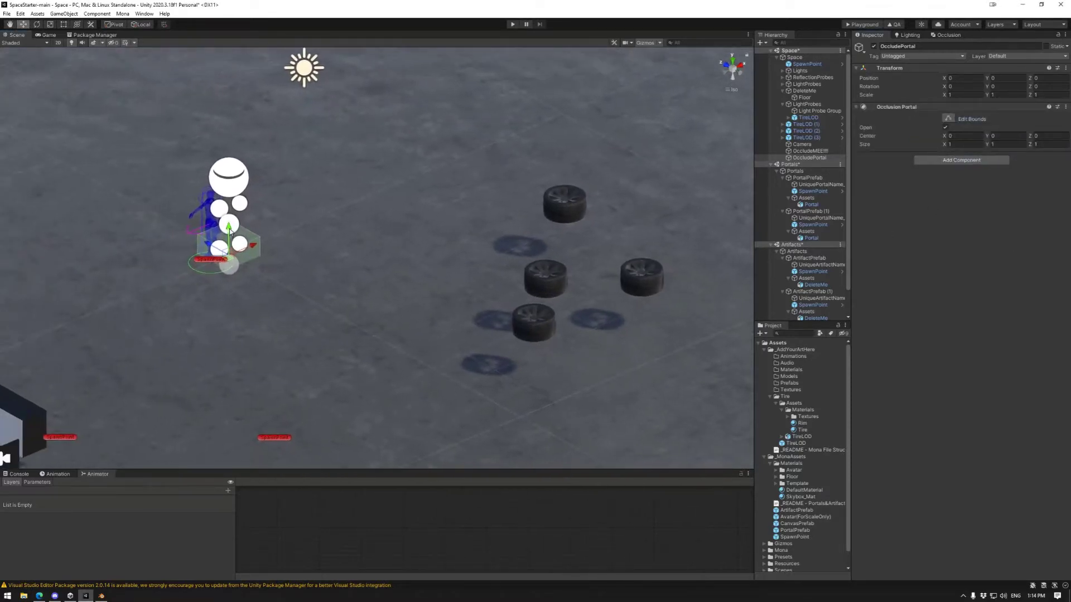
drag(231, 226, 415, 278)
drag(416, 341, 546, 417)
- Edit the Occlusion Portal's bounds into a wall before the tires, about 3.66 high in Y and 6.05 long in Z
click(948, 118)
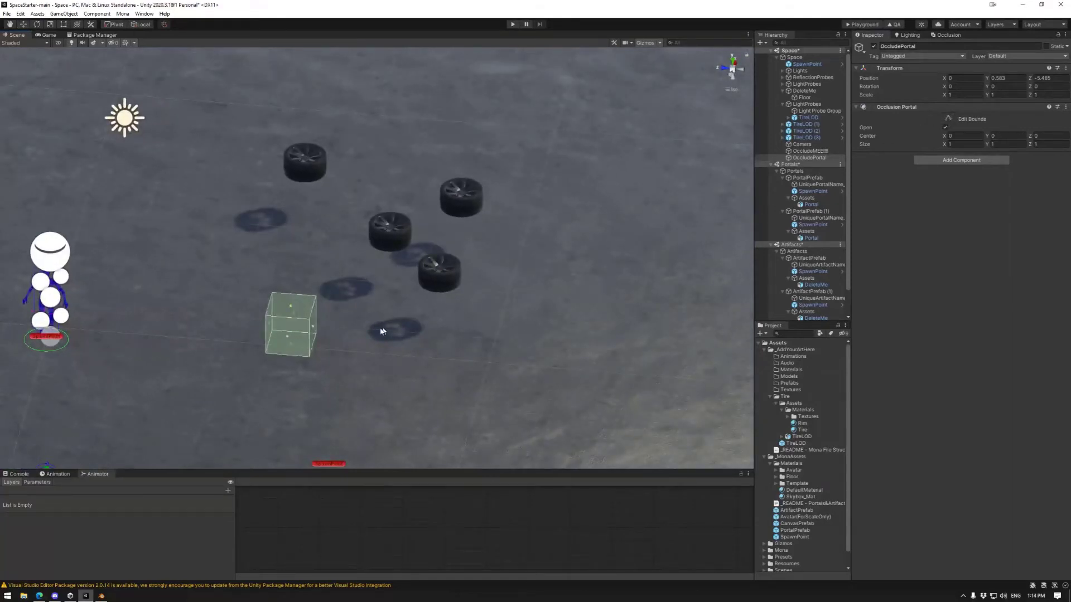
drag(311, 333, 534, 345)
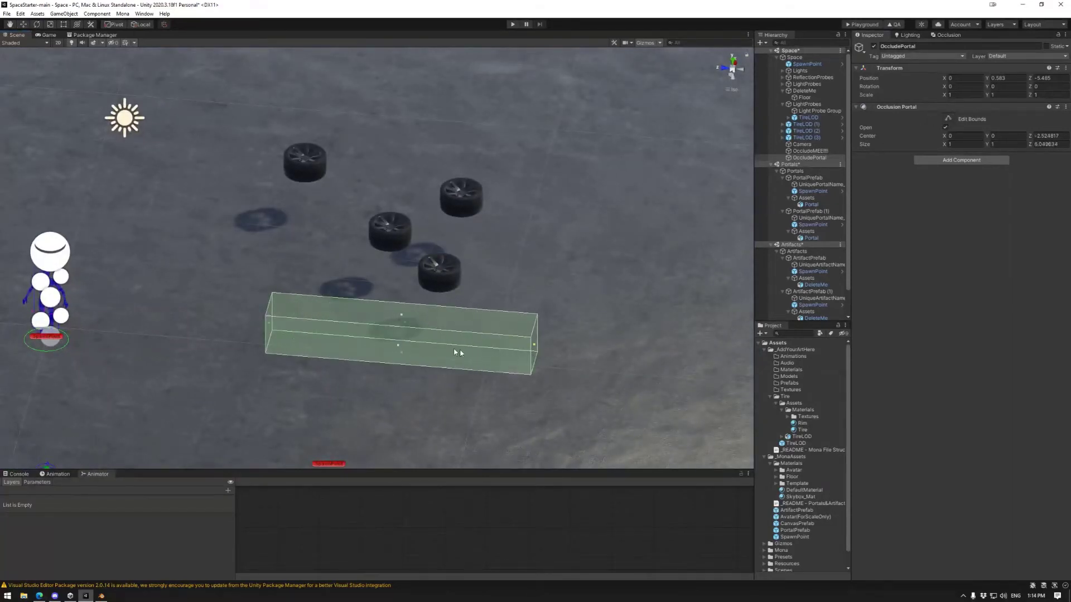
drag(401, 318, 323, 255)
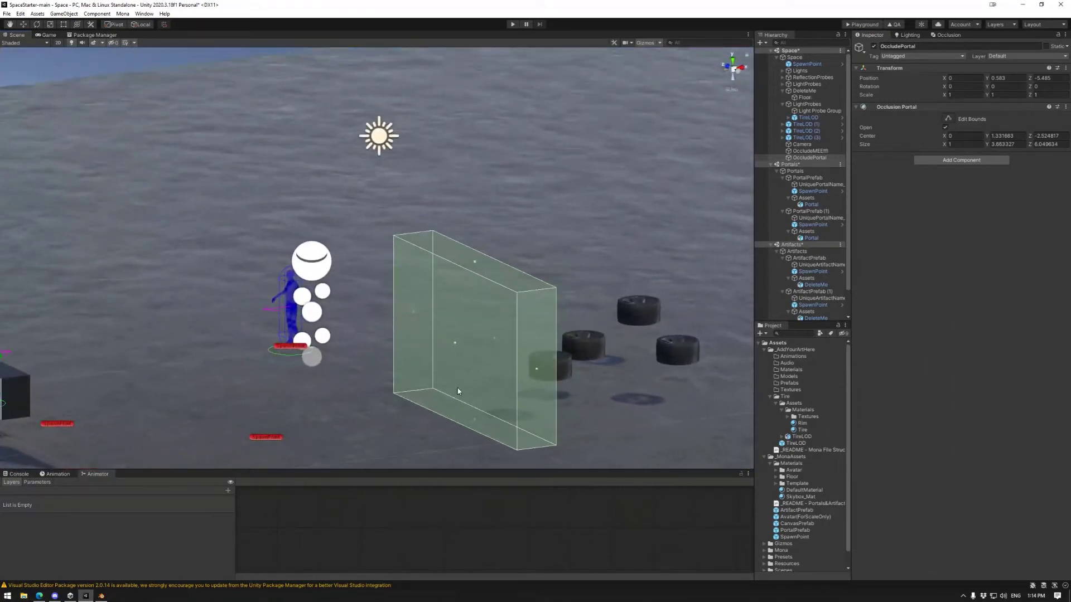
alt+drag(455, 395, 522, 343)
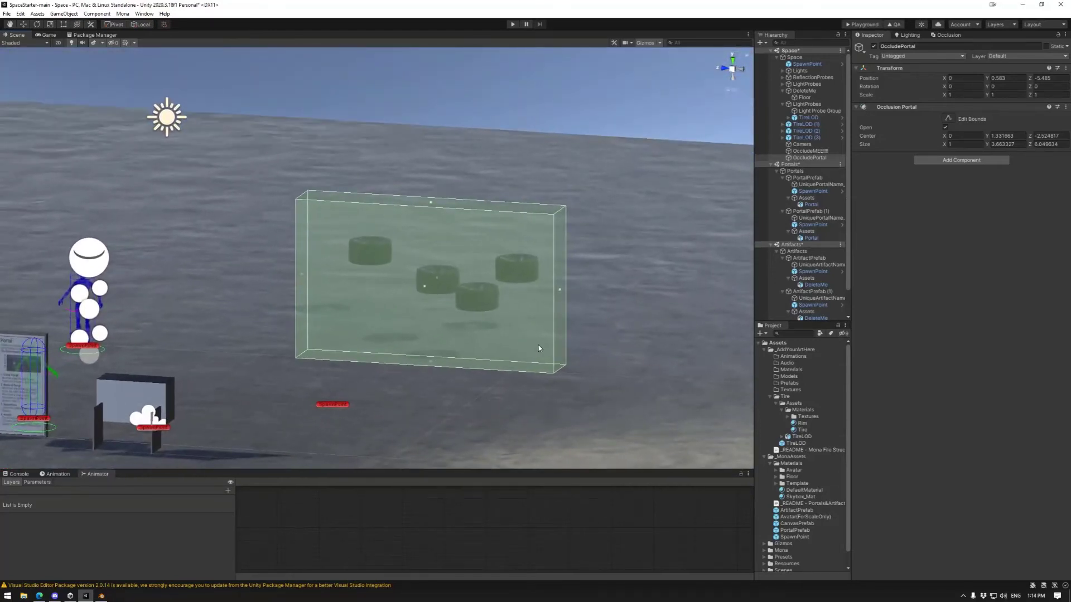